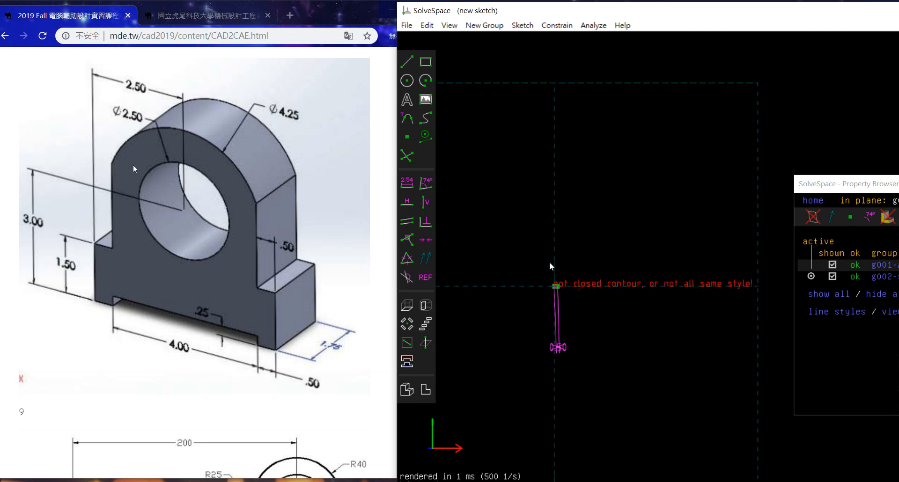
Step: Constrain the short base line starting at the origin to be horizontal
{"action": "scroll", "coordinate": [576, 305], "scroll_direction": "up", "scroll_amount": 5}
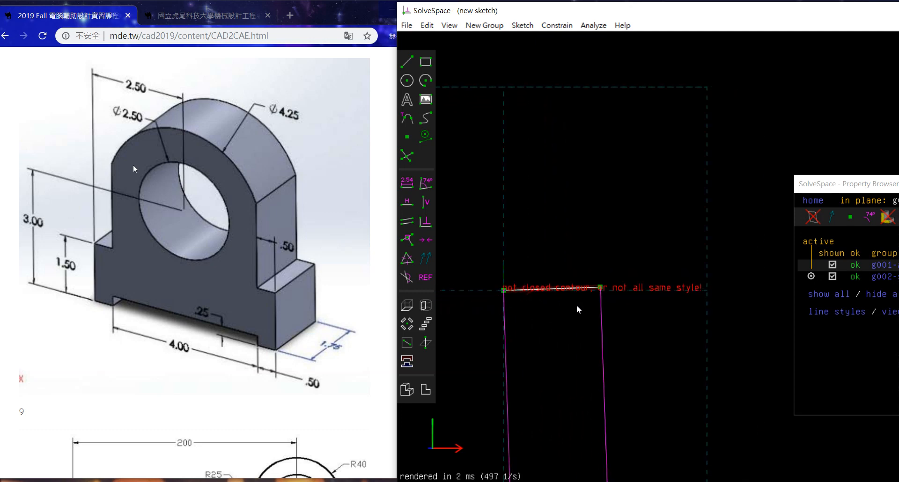
{"action": "left_click", "coordinate": [567, 286]}
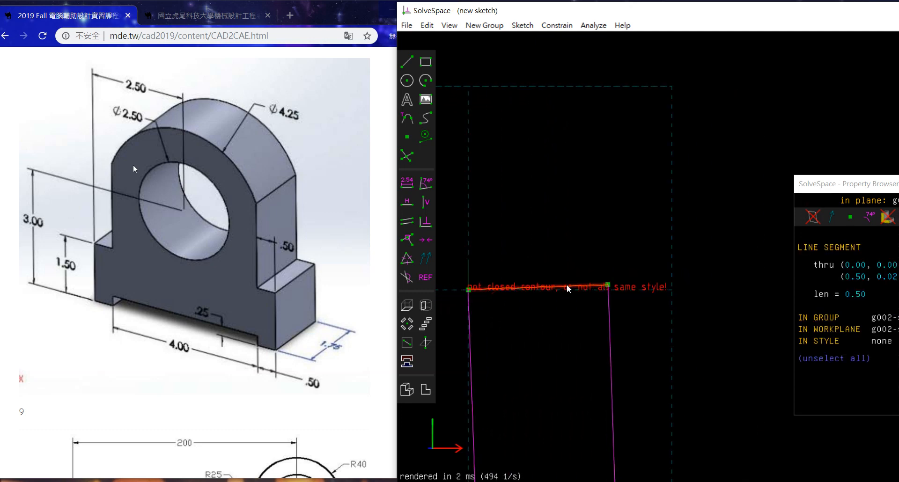
{"action": "key", "text": "h"}
{"action": "left_click", "coordinate": [608, 290]}
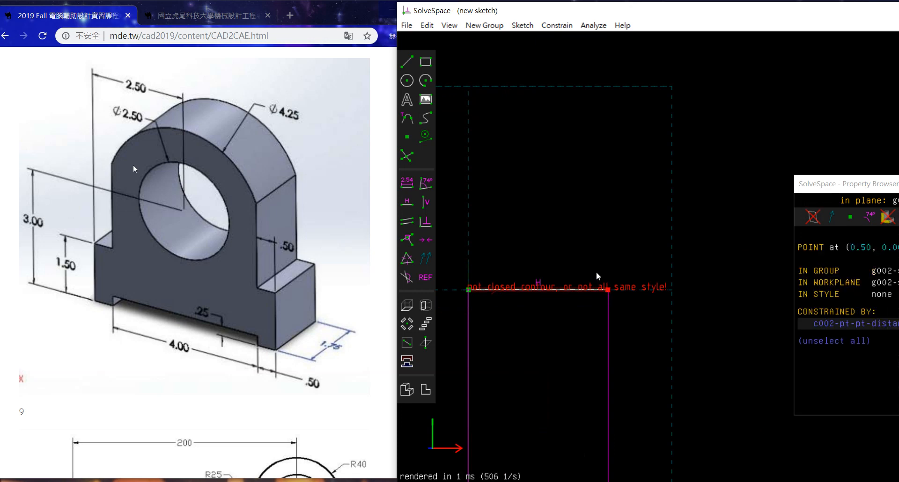
{"action": "left_click", "coordinate": [617, 229]}
Step: Draw the underside notch from the base line's free end: a short line up, a horizontal line across, and a short vertical line down
{"action": "key", "text": "s"}
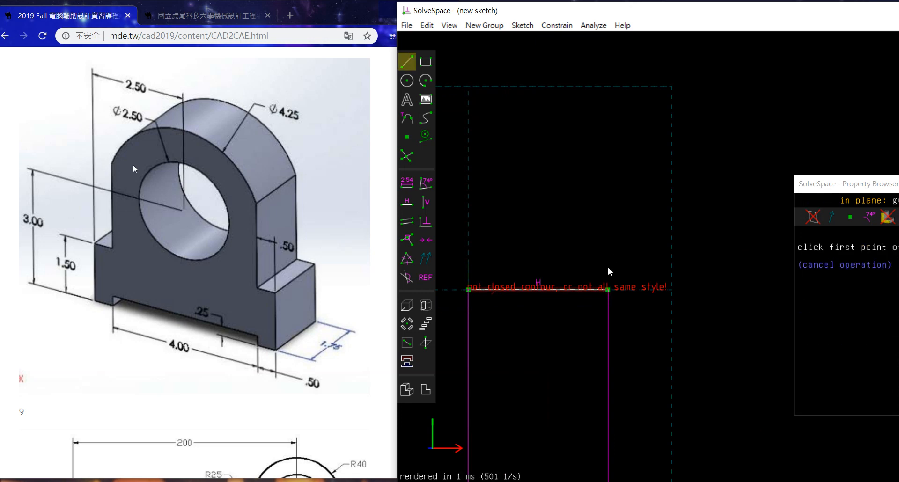
{"action": "left_click", "coordinate": [608, 290]}
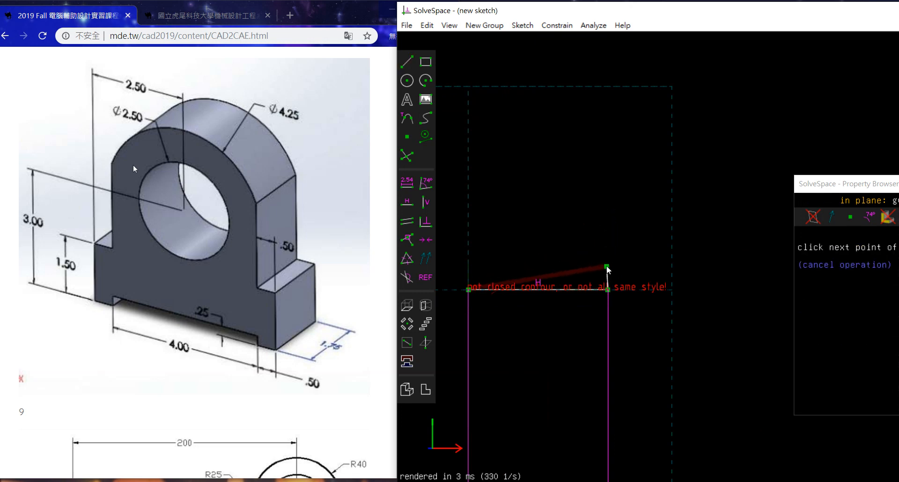
{"action": "scroll", "coordinate": [610, 261], "scroll_direction": "down", "scroll_amount": 5}
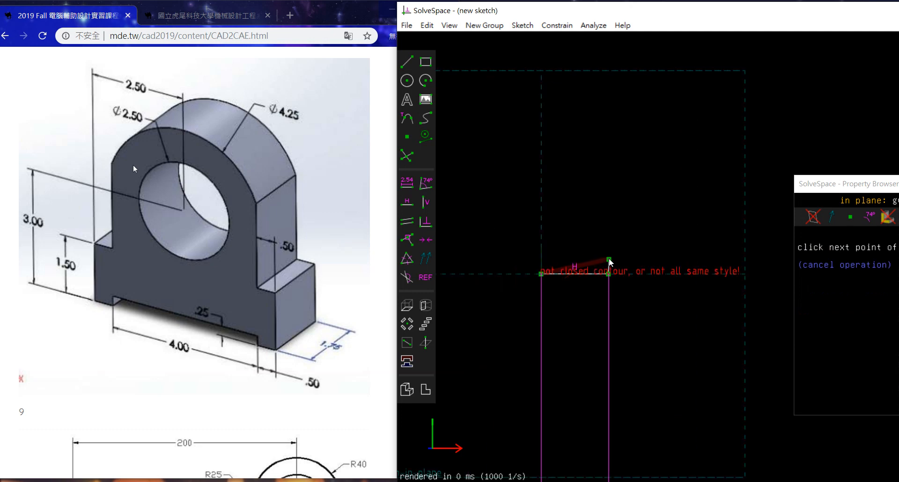
{"action": "left_click", "coordinate": [609, 259]}
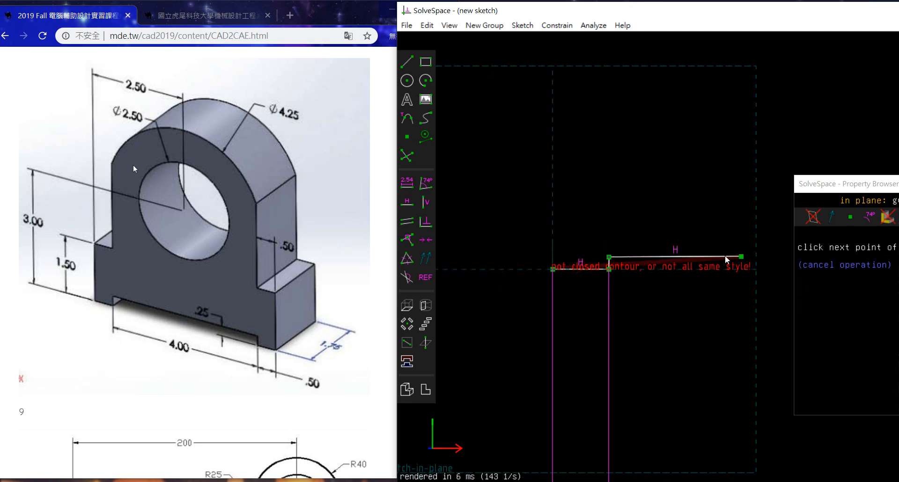
{"action": "left_click", "coordinate": [743, 266]}
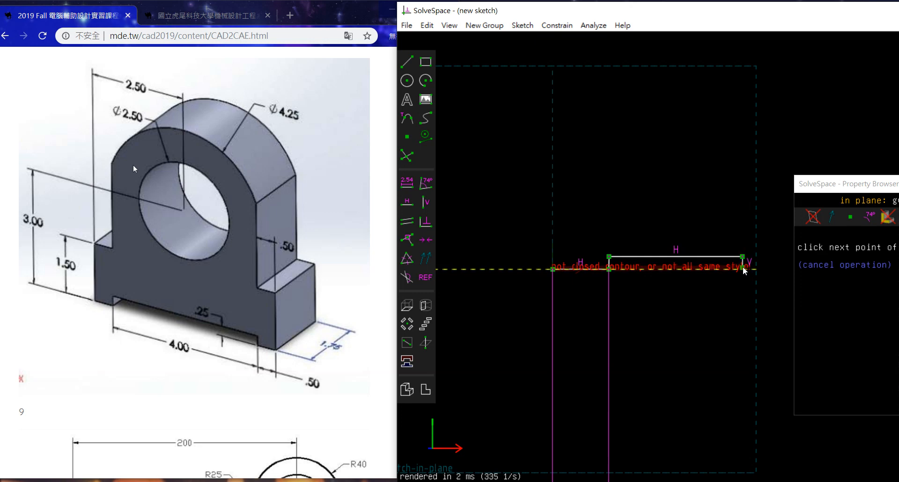
{"action": "left_click", "coordinate": [743, 269]}
Step: Continue the outline with the right foot, a vertical outer edge, an inward shoulder about 0.36 long, and a line going up
{"action": "scroll", "coordinate": [583, 249], "scroll_direction": "down", "scroll_amount": 3}
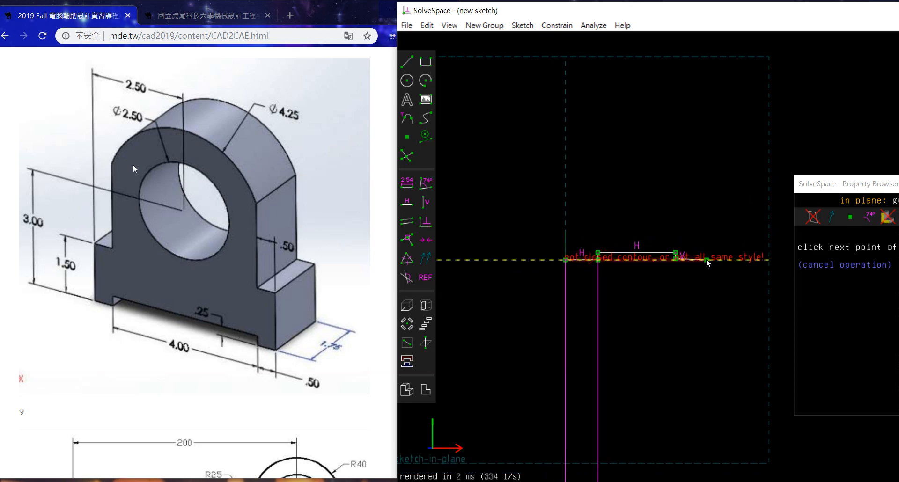
{"action": "left_click", "coordinate": [701, 258]}
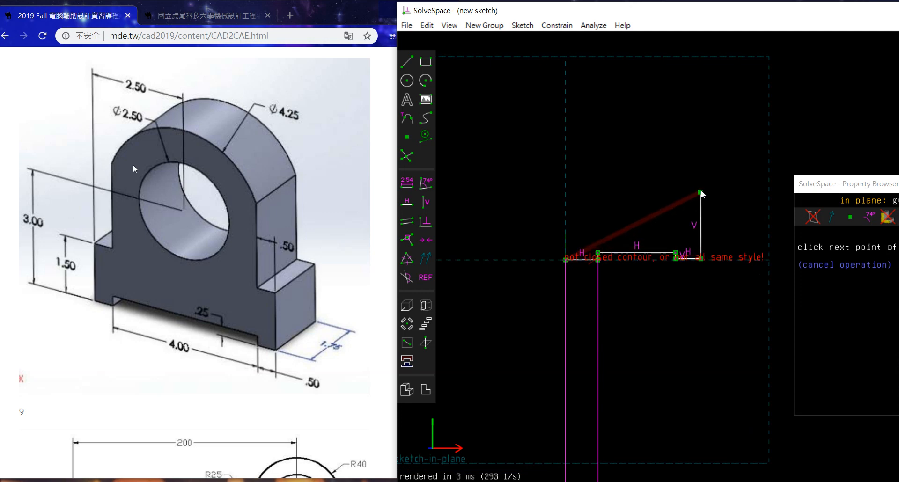
{"action": "left_click", "coordinate": [702, 187]}
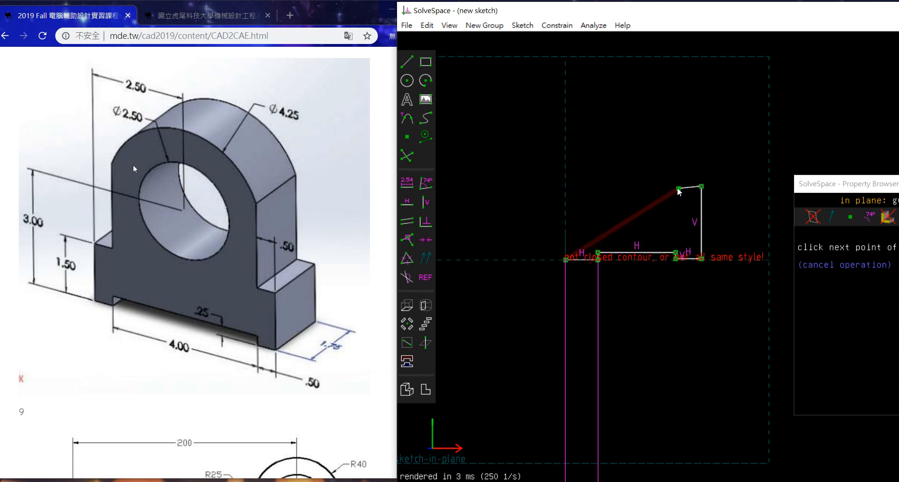
{"action": "left_click", "coordinate": [678, 188]}
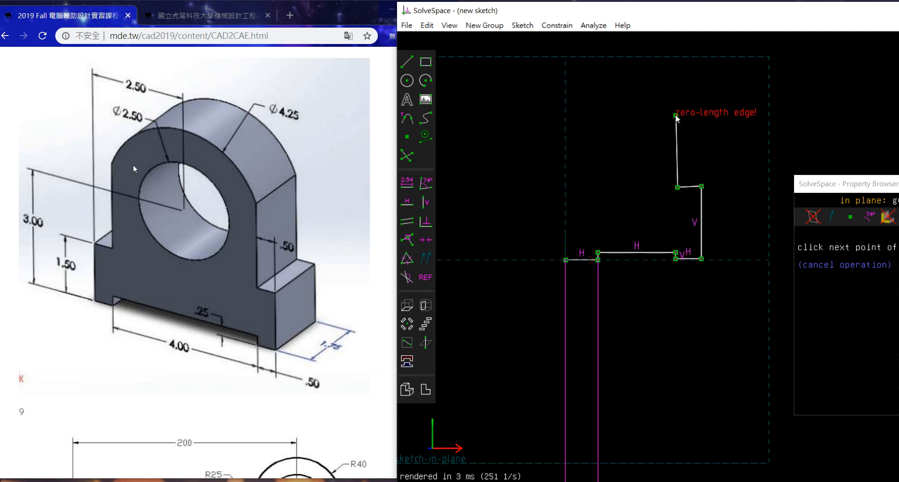
{"action": "key", "text": "Escape"}
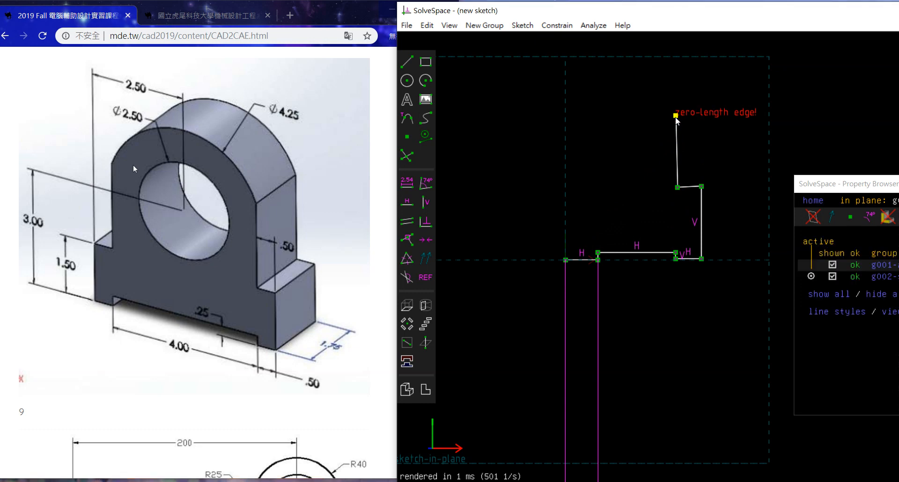
Step: Delete the stray segment at the upper end of the right side and move that endpoint directly above the shoulder's inner corner
{"action": "left_click_drag", "start_coordinate": [675, 116], "coordinate": [698, 99]}
{"action": "left_click", "coordinate": [687, 108]}
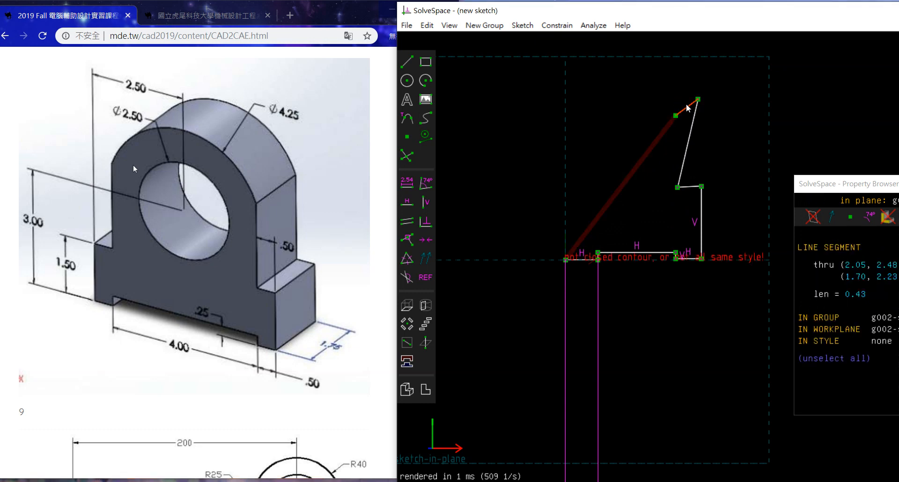
{"action": "key", "text": "Escape"}
{"action": "left_click", "coordinate": [687, 105]}
{"action": "key", "text": "Delete"}
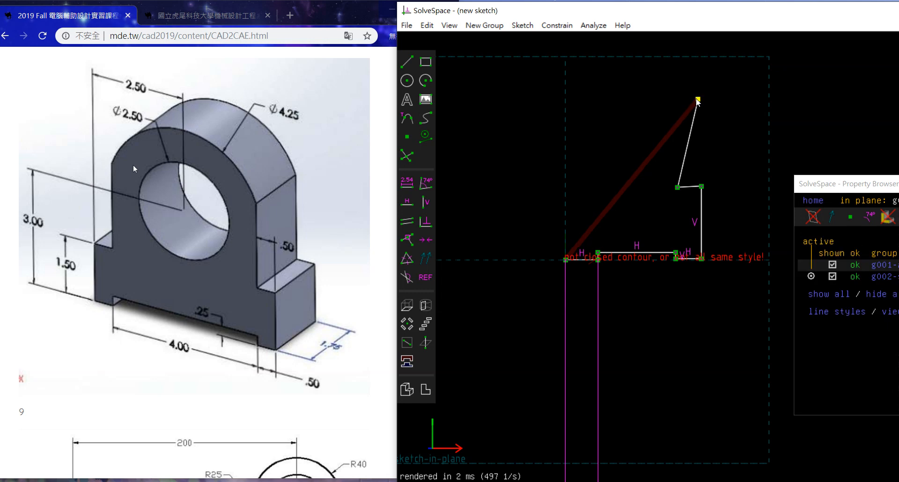
{"action": "left_click_drag", "start_coordinate": [698, 99], "coordinate": [677, 130]}
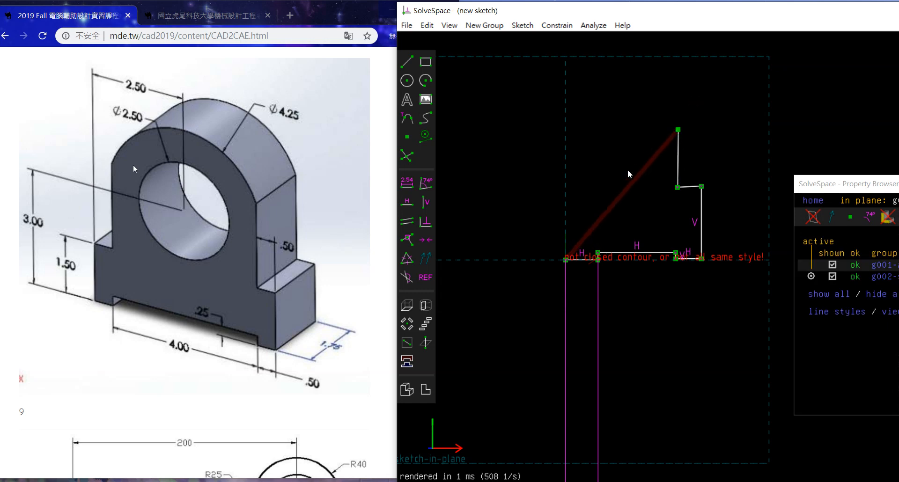
Step: Draw the left side from the origin: an edge about 1.09 high, an inward shoulder line, and a line going up
{"action": "key", "text": "s"}
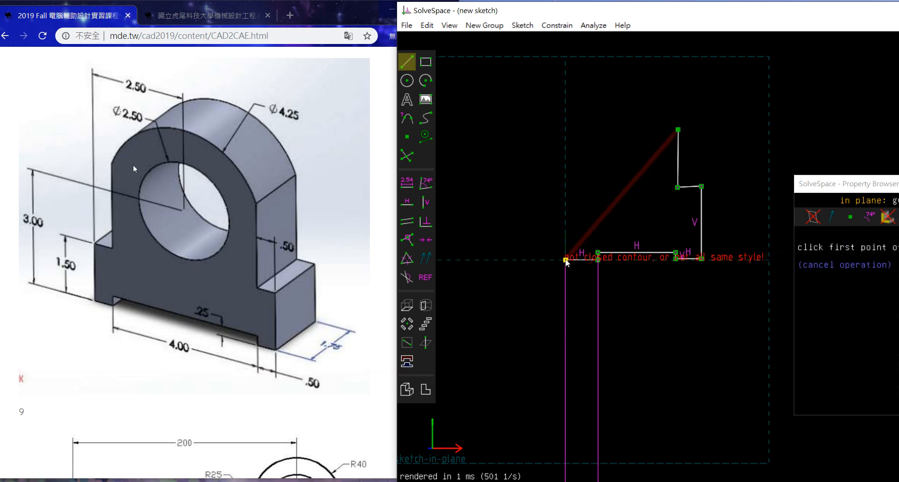
{"action": "key", "text": "Delete"}
{"action": "left_click", "coordinate": [566, 259]}
{"action": "left_click", "coordinate": [567, 189]}
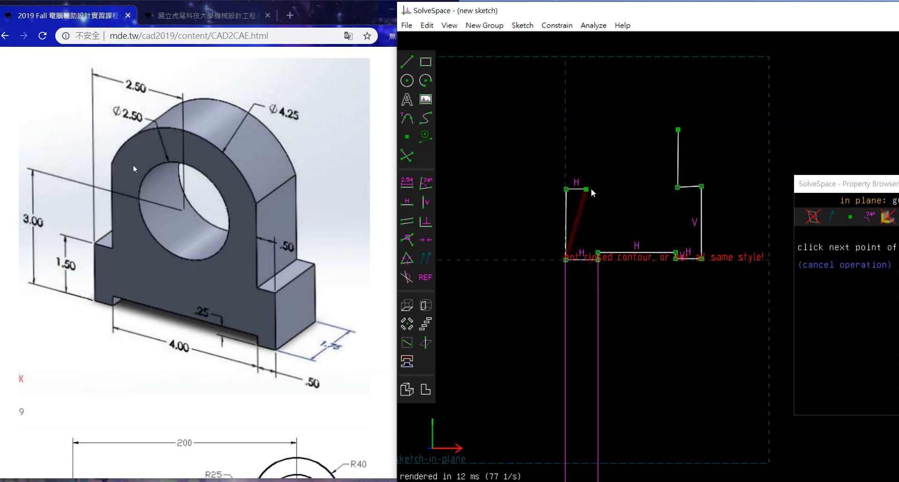
{"action": "left_click", "coordinate": [597, 191]}
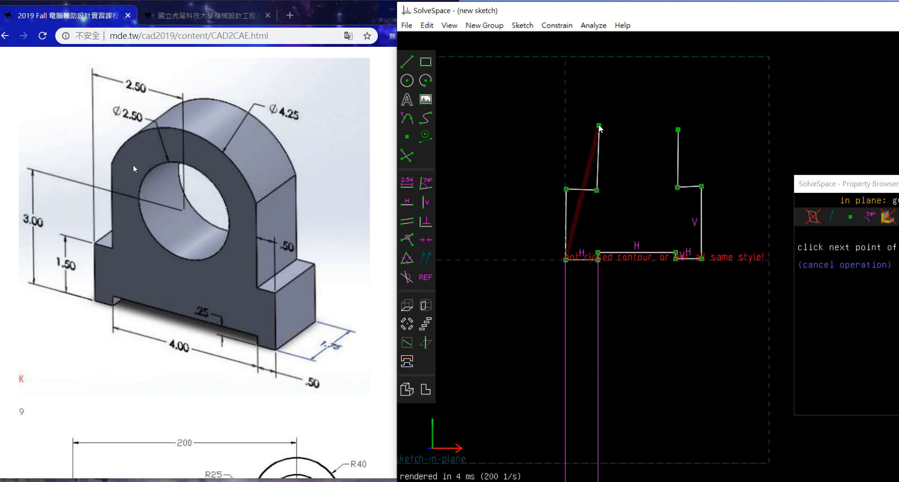
{"action": "left_click", "coordinate": [600, 126]}
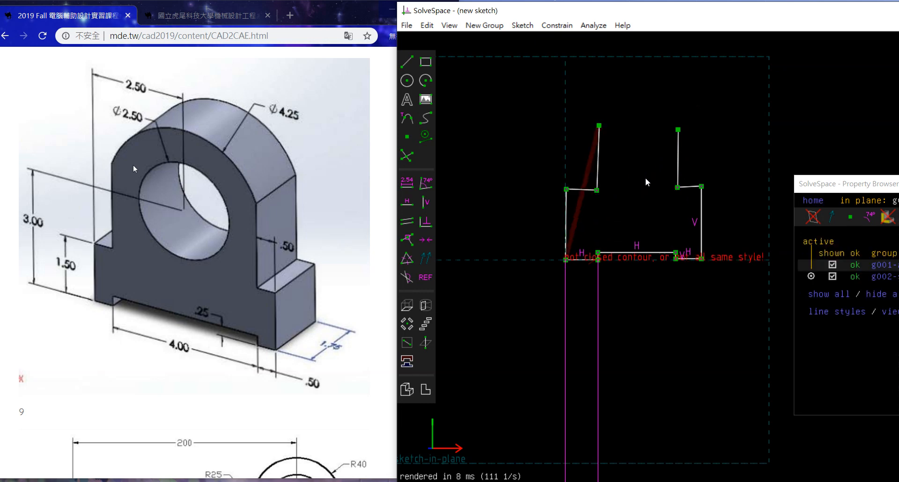
Step: Constrain the left outer edge and both upper side lines to be vertical
{"action": "scroll", "coordinate": [646, 179], "scroll_direction": "down", "scroll_amount": 1}
{"action": "scroll", "coordinate": [642, 211], "scroll_direction": "up", "scroll_amount": 1}
{"action": "left_click", "coordinate": [562, 207]}
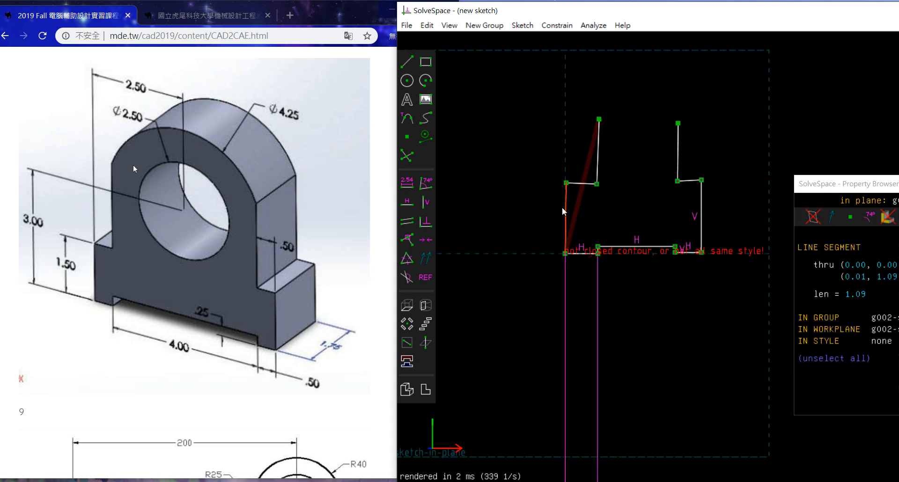
{"action": "key", "text": "v"}
{"action": "left_click", "coordinate": [595, 159]}
{"action": "key", "text": "v"}
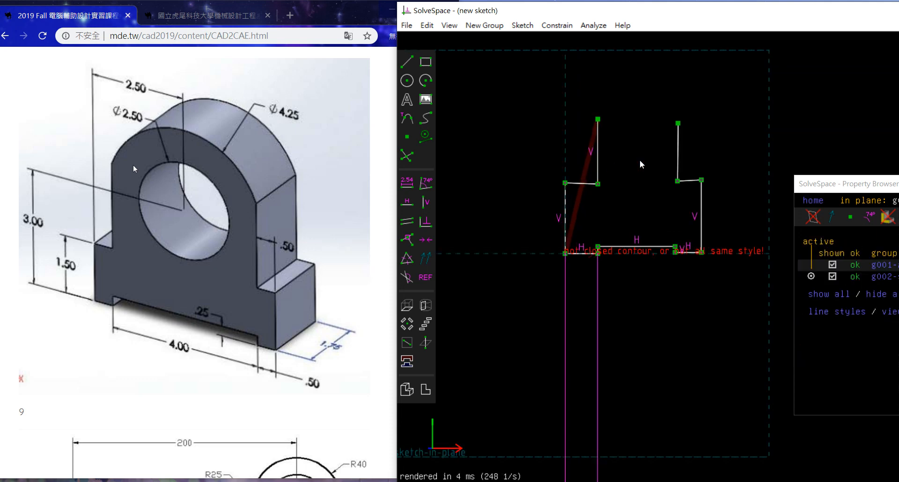
{"action": "left_click", "coordinate": [680, 158]}
{"action": "key", "text": "v"}
{"action": "left_click", "coordinate": [694, 181]}
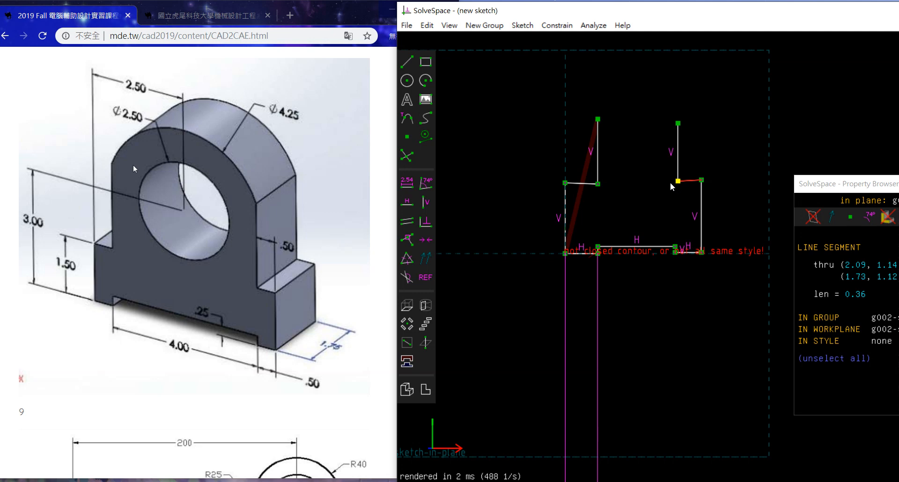
{"action": "key", "text": "v"}
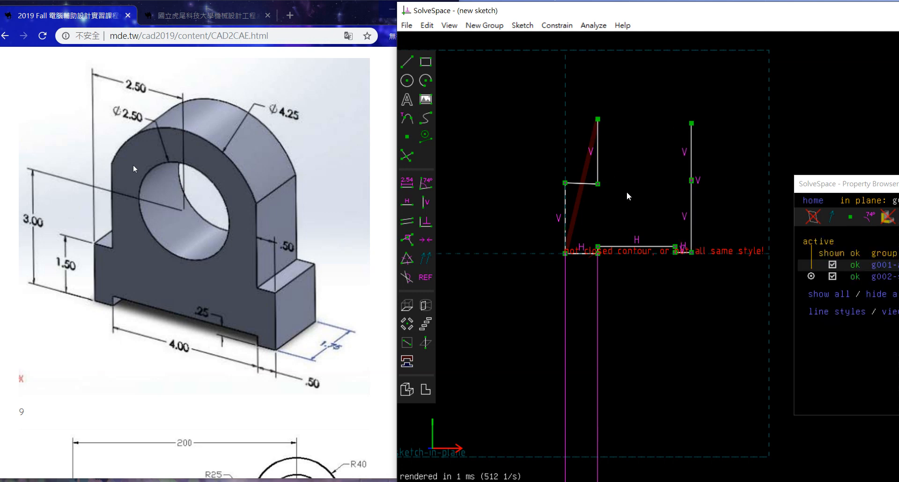
{"action": "key", "text": "ctrl+z"}
Step: Constrain the right and left shoulder lines to be horizontal
{"action": "left_click", "coordinate": [690, 182]}
{"action": "key", "text": "h"}
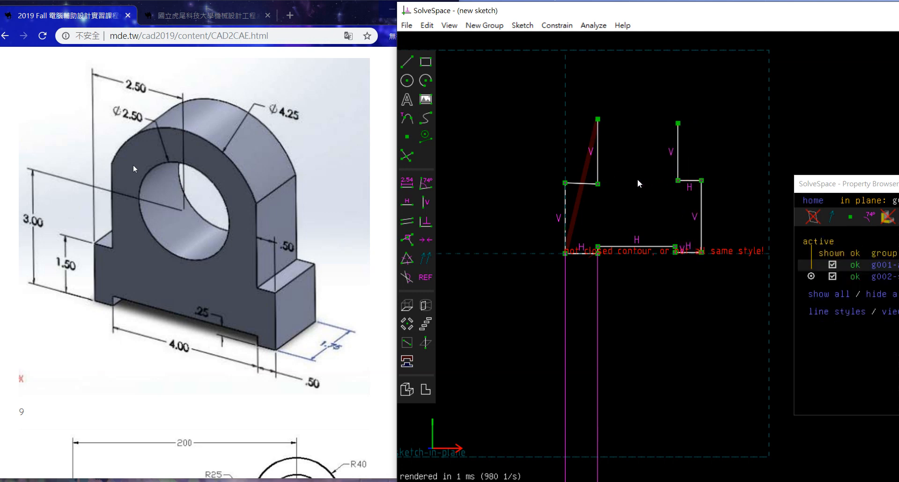
{"action": "left_click", "coordinate": [584, 184]}
{"action": "key", "text": "h"}
Step: Constrain the short line on the left side of the underside notch to be vertical
{"action": "scroll", "coordinate": [631, 190], "scroll_direction": "up", "scroll_amount": 1}
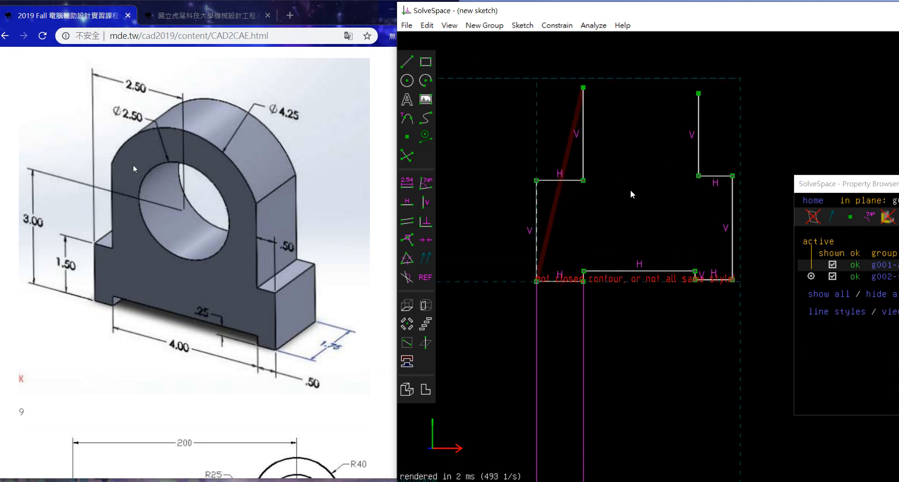
{"action": "scroll", "coordinate": [663, 309], "scroll_direction": "up", "scroll_amount": 2}
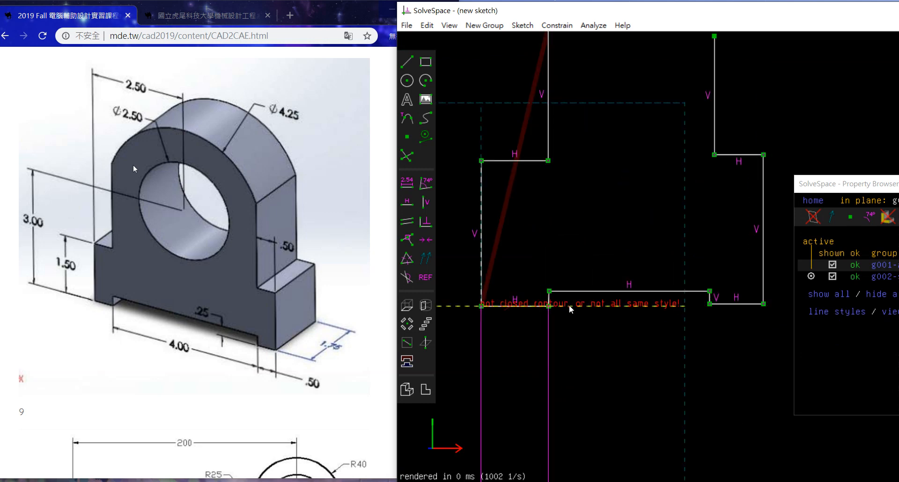
{"action": "scroll", "coordinate": [549, 305], "scroll_direction": "up", "scroll_amount": 2}
{"action": "left_click", "coordinate": [535, 293]}
{"action": "key", "text": "v"}
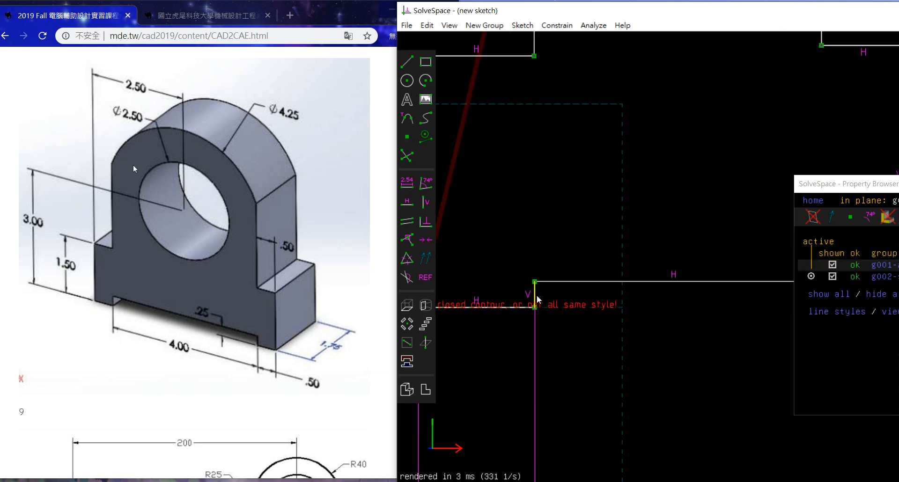
Step: Apply an equal-length constraint to the two upper vertical side lines
{"action": "scroll", "coordinate": [550, 301], "scroll_direction": "down", "scroll_amount": 3}
{"action": "scroll", "coordinate": [687, 262], "scroll_direction": "down", "scroll_amount": 2}
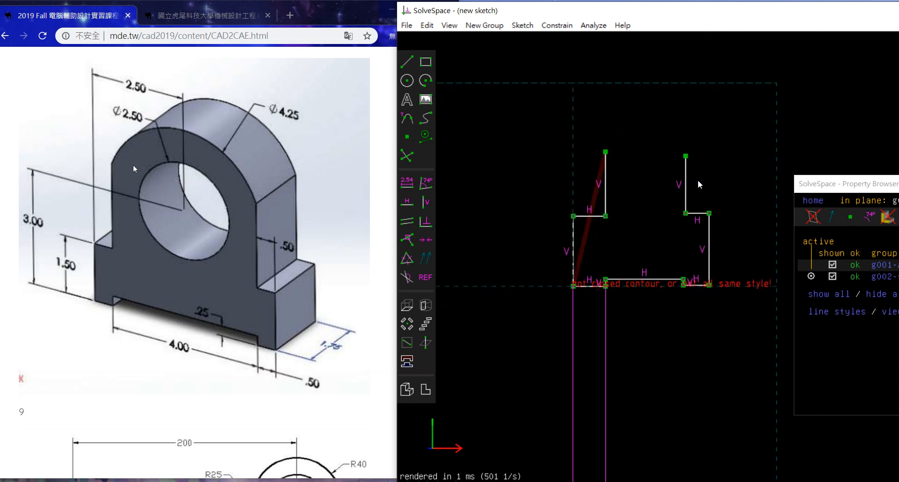
{"action": "scroll", "coordinate": [698, 180], "scroll_direction": "down", "scroll_amount": 1}
{"action": "scroll", "coordinate": [696, 180], "scroll_direction": "down", "scroll_amount": 1}
{"action": "scroll", "coordinate": [697, 181], "scroll_direction": "up", "scroll_amount": 1}
{"action": "left_click", "coordinate": [680, 190]}
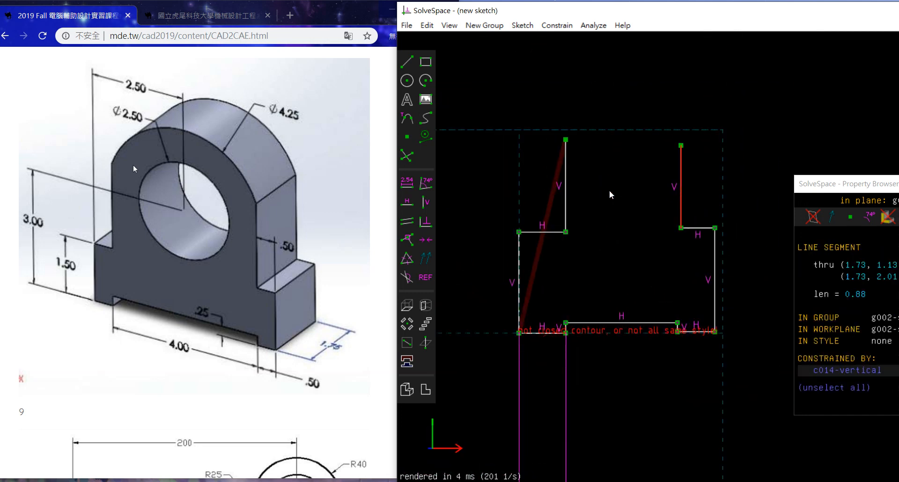
{"action": "left_click", "coordinate": [566, 201]}
{"action": "key", "text": "q"}
Step: Make the two shoulder lines equal in length, and the left shoulder equal to the left foot line below it
{"action": "left_click", "coordinate": [548, 231]}
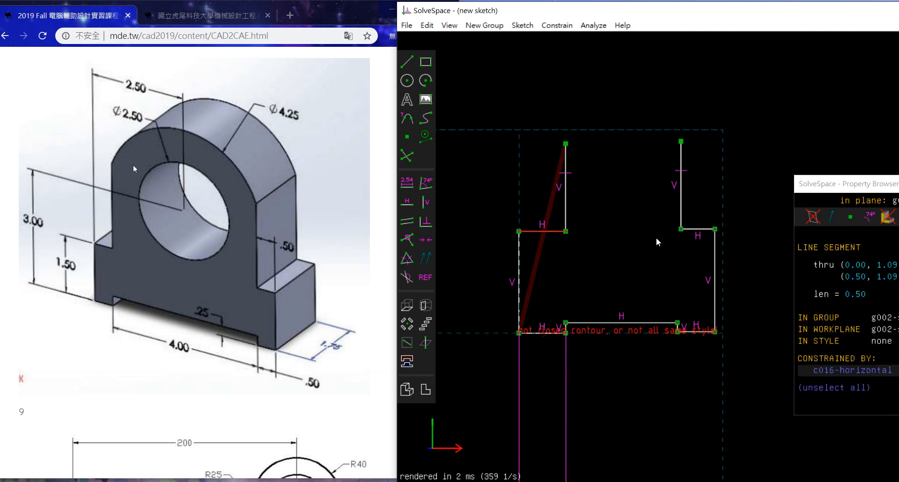
{"action": "left_click", "coordinate": [692, 230]}
{"action": "key", "text": "q"}
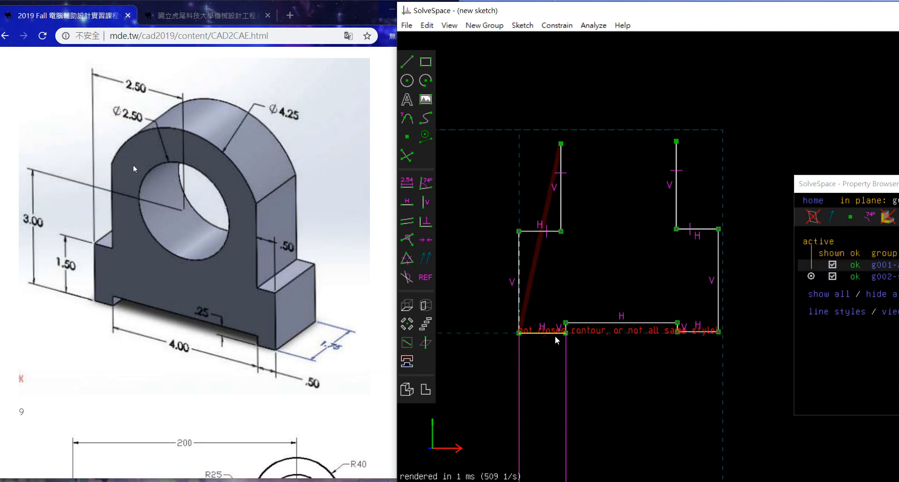
{"action": "left_click", "coordinate": [547, 230]}
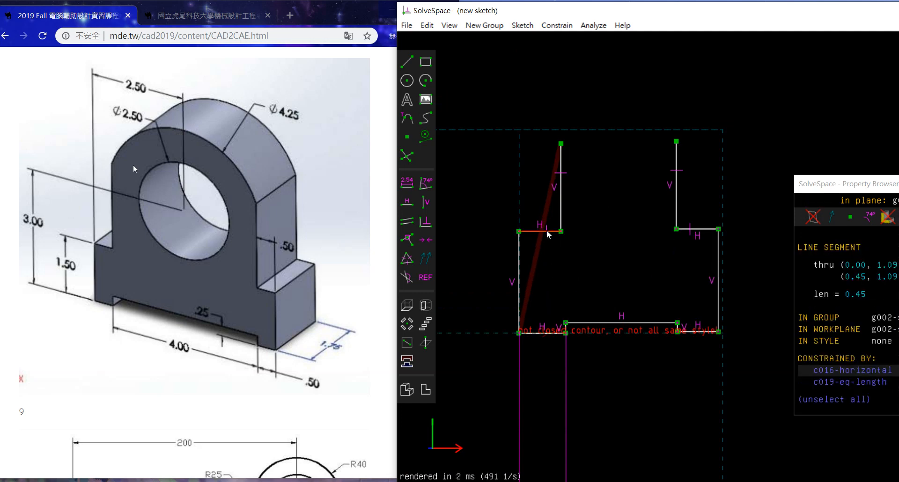
{"action": "left_click", "coordinate": [549, 336]}
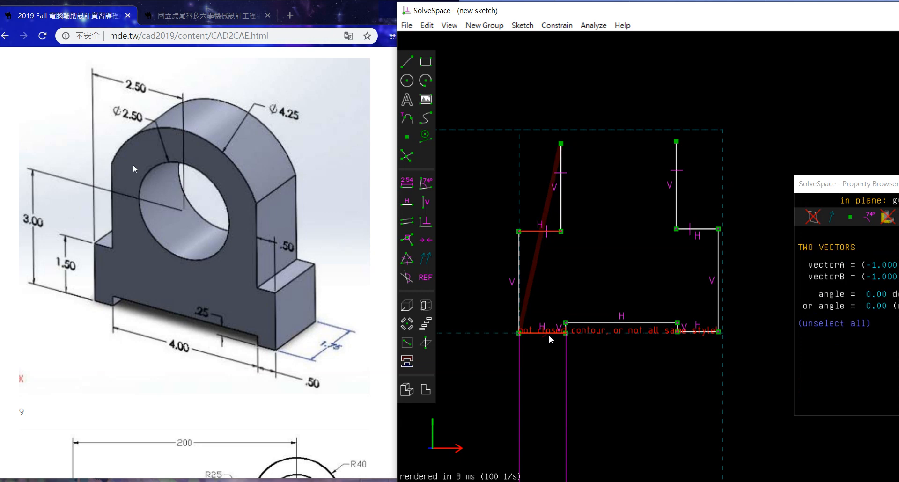
{"action": "key", "text": "q"}
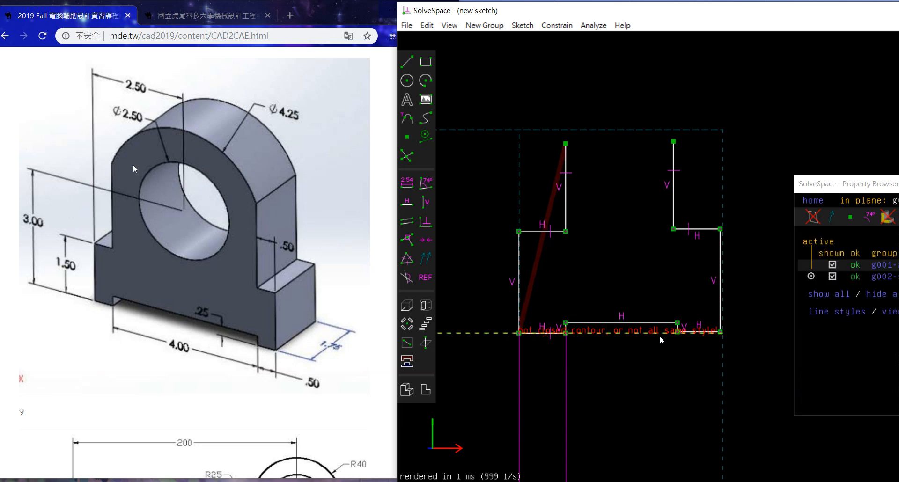
Step: Make the left and right foot lines along the base's underside equal in length
{"action": "left_click", "coordinate": [546, 336]}
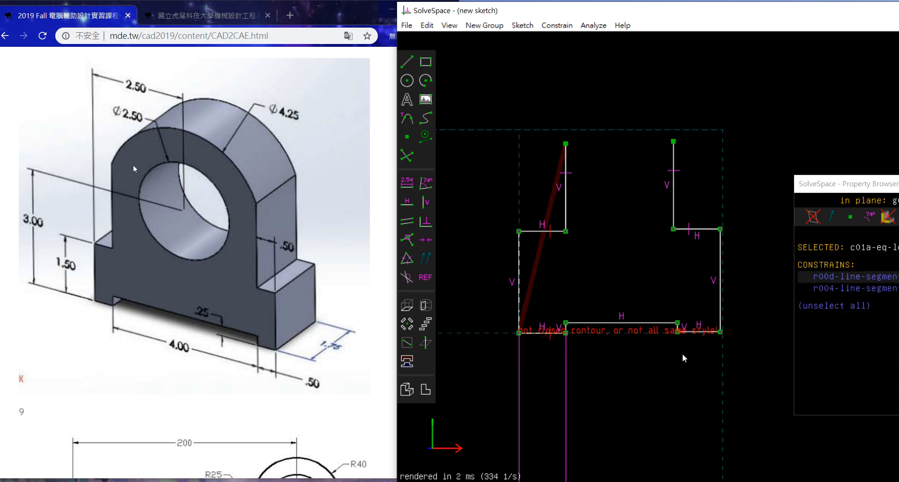
{"action": "left_click", "coordinate": [544, 335]}
{"action": "left_click", "coordinate": [707, 334]}
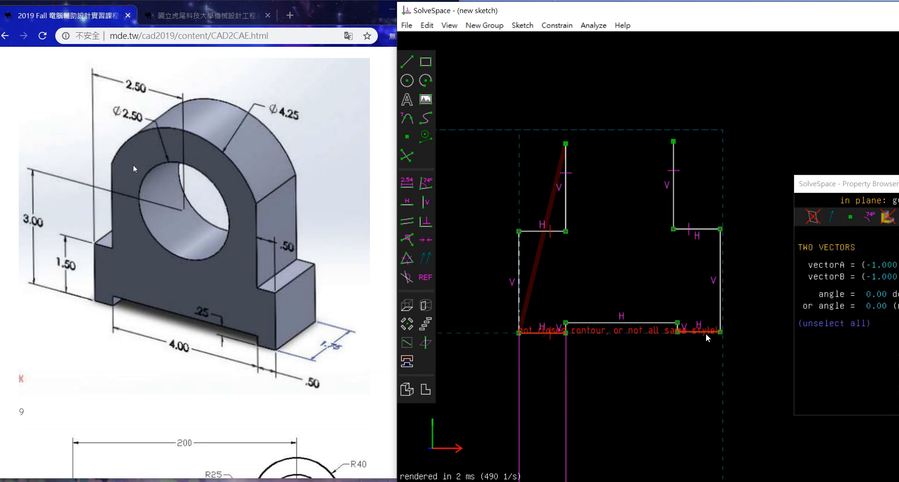
{"action": "key", "text": "q"}
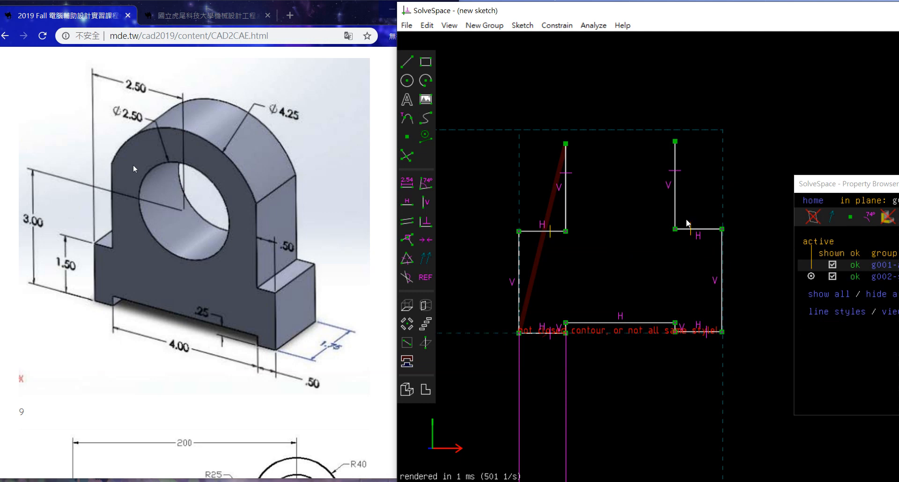
Step: Make the base's two outer vertical side lines equal in length
{"action": "mouse_move", "coordinate": [565, 143]}
{"action": "left_mouse_down"}
{"action": "mouse_move", "coordinate": [567, 177]}
{"action": "mouse_move", "coordinate": [576, 142]}
{"action": "left_mouse_up"}
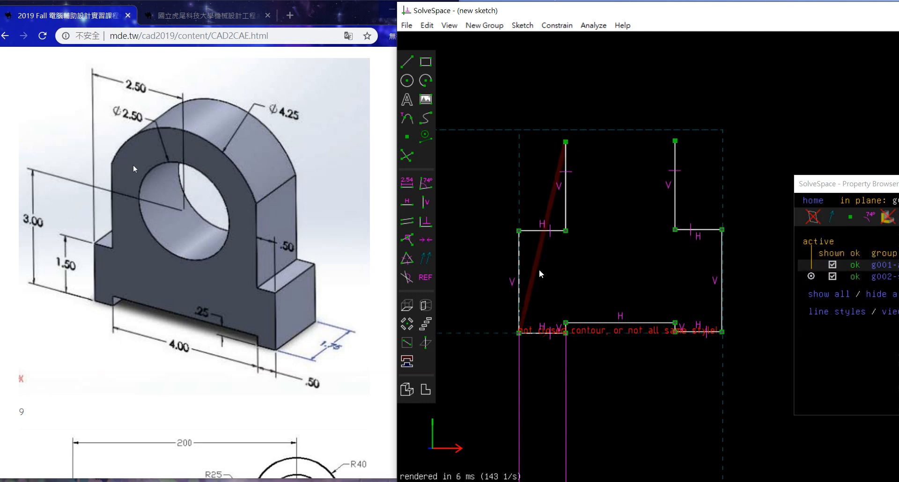
{"action": "left_click", "coordinate": [520, 267]}
{"action": "left_click", "coordinate": [720, 272]}
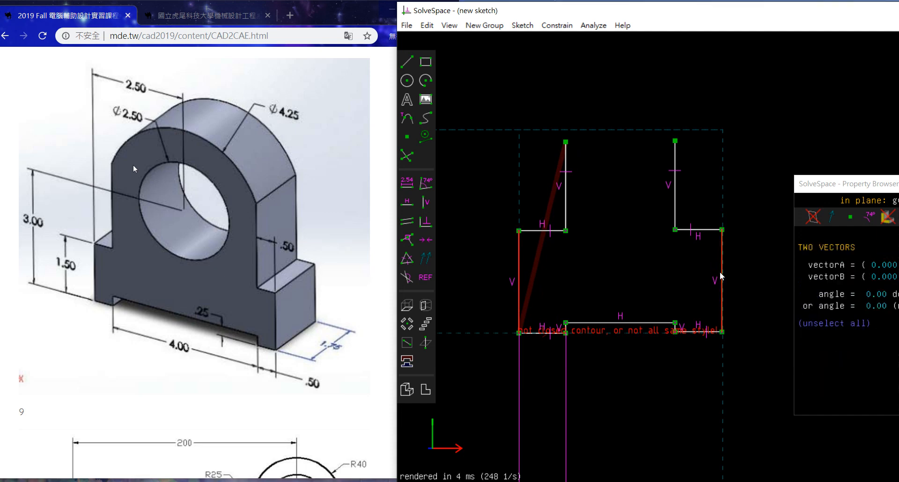
{"action": "key", "text": "q"}
Step: Raise the upper left side line's free end and make the two short vertical notch lines equal in length
{"action": "left_click", "coordinate": [569, 141]}
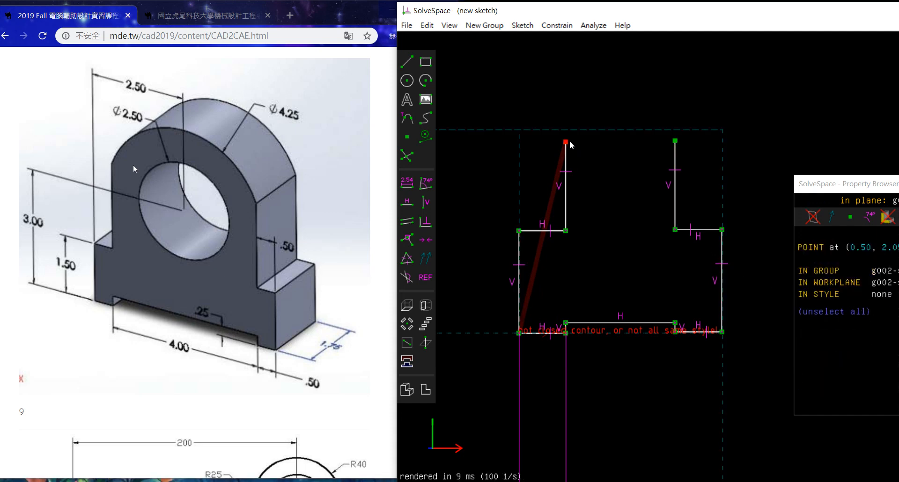
{"action": "left_click_drag", "start_coordinate": [568, 140], "coordinate": [586, 125]}
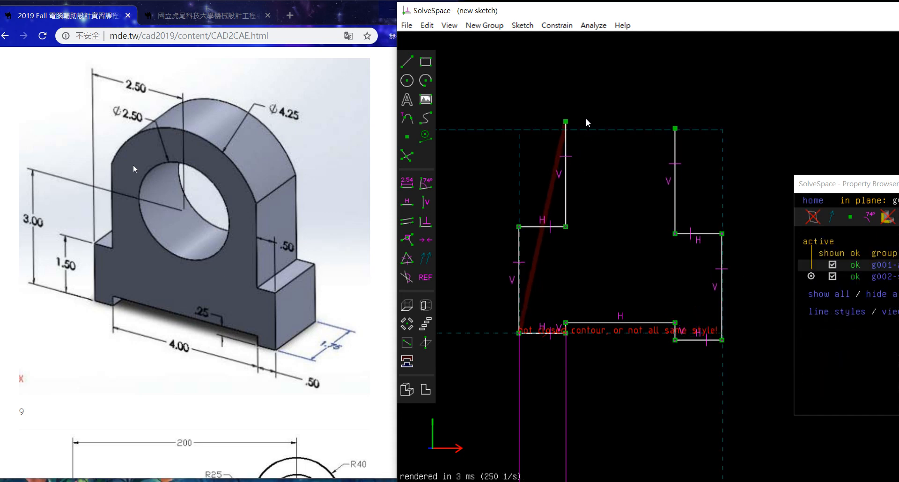
{"action": "scroll", "coordinate": [651, 312], "scroll_direction": "up", "scroll_amount": 3}
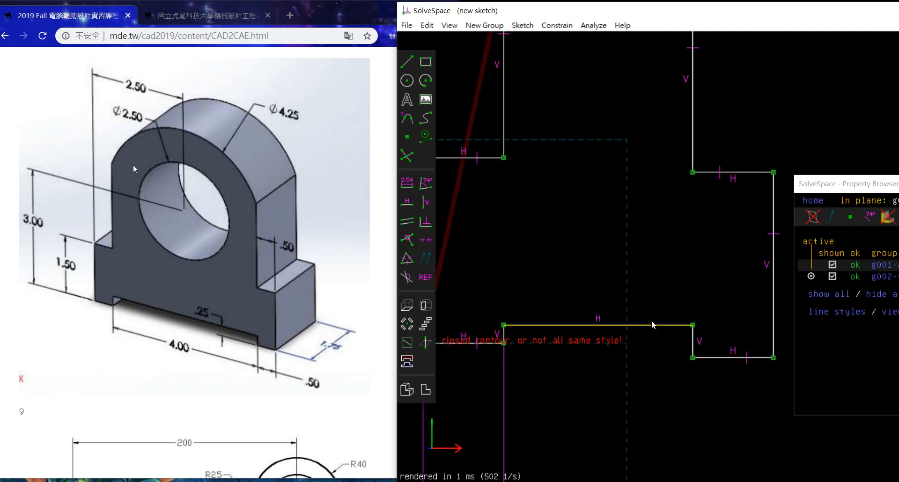
{"action": "left_click", "coordinate": [691, 349]}
{"action": "left_click", "coordinate": [507, 337]}
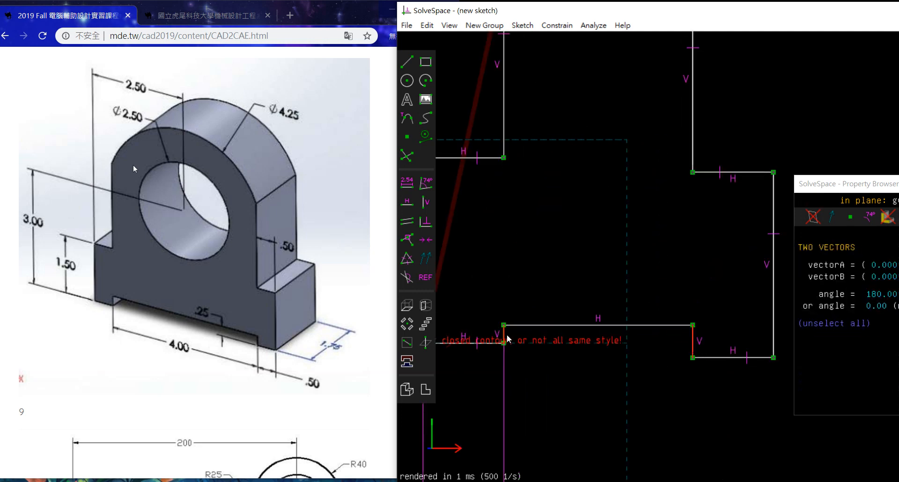
{"action": "key", "text": "Escape"}
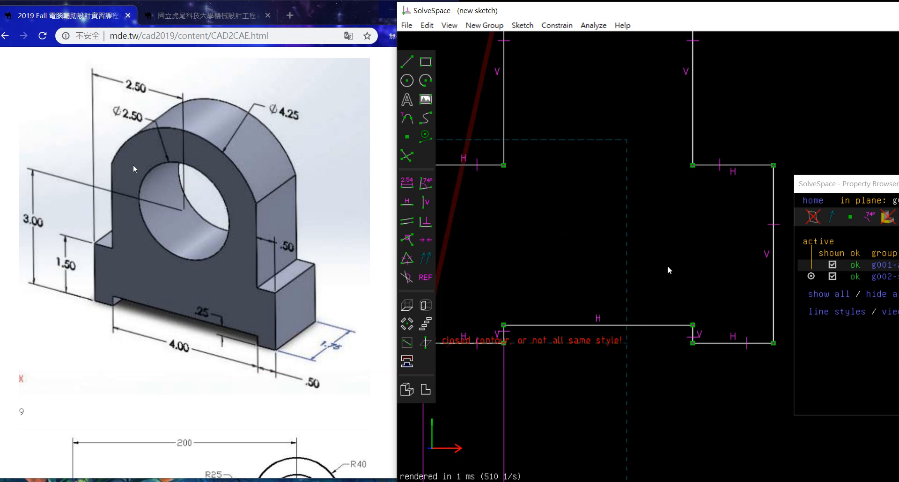
Step: Dimension the long horizontal line of the underside notch and set its length to 4
{"action": "scroll", "coordinate": [667, 266], "scroll_direction": "down", "scroll_amount": 3}
{"action": "left_click_drag", "start_coordinate": [574, 104], "coordinate": [575, 154]}
{"action": "scroll", "coordinate": [558, 290], "scroll_direction": "up", "scroll_amount": 1}
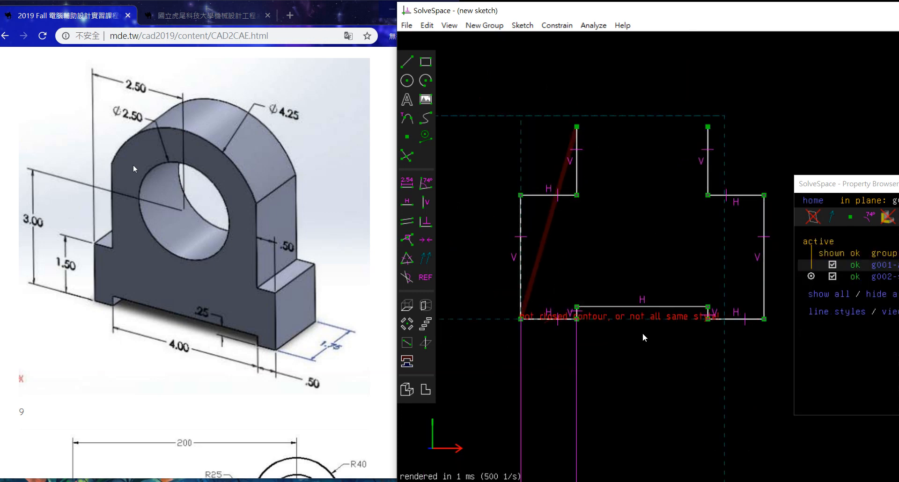
{"action": "left_click", "coordinate": [636, 306]}
{"action": "key", "text": "d"}
{"action": "double_click", "coordinate": [650, 335]}
{"action": "type", "text": "4"}
{"action": "key", "text": "Return"}
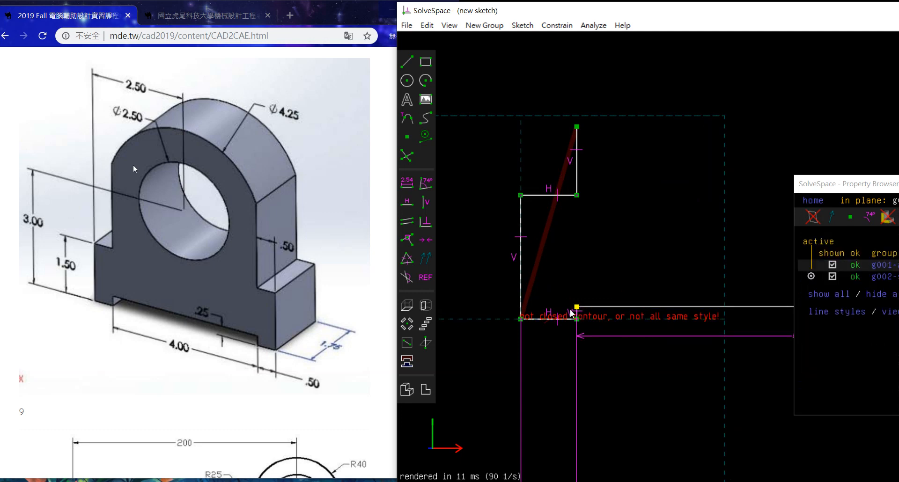
Step: Dimension the base's right outer vertical line and set its length to 1.5
{"action": "scroll", "coordinate": [720, 309], "scroll_direction": "up", "scroll_amount": 2}
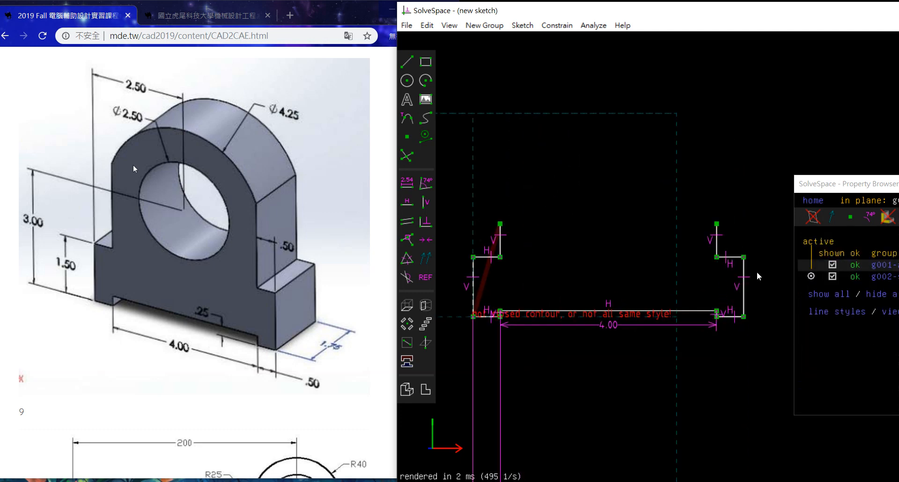
{"action": "left_click", "coordinate": [744, 274]}
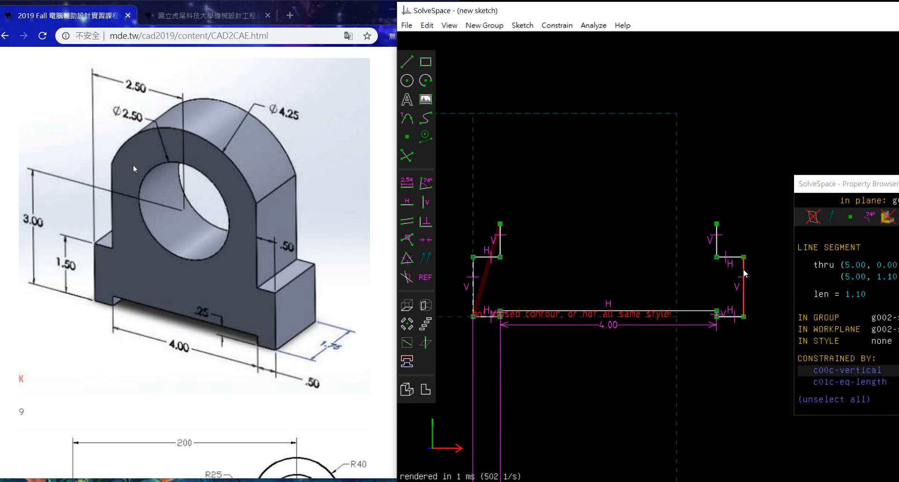
{"action": "key", "text": "d"}
{"action": "double_click", "coordinate": [781, 287]}
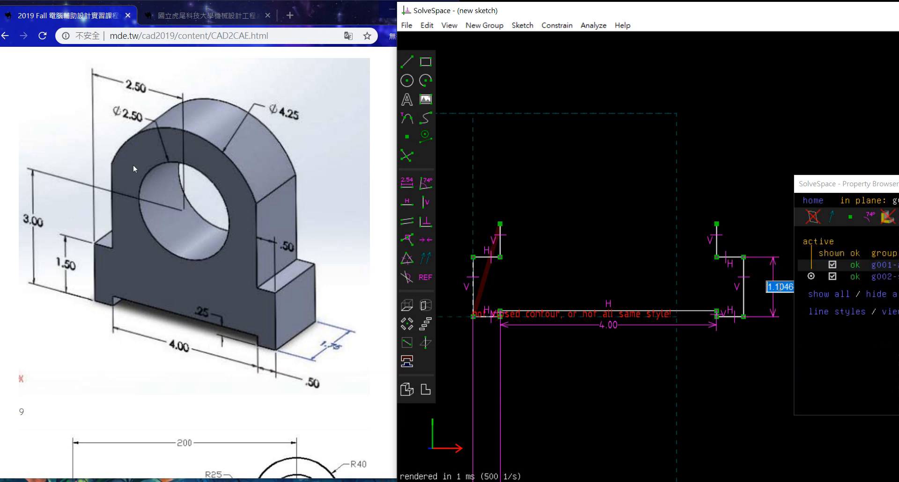
{"action": "type", "text": "1.5"}
{"action": "key", "text": "Return"}
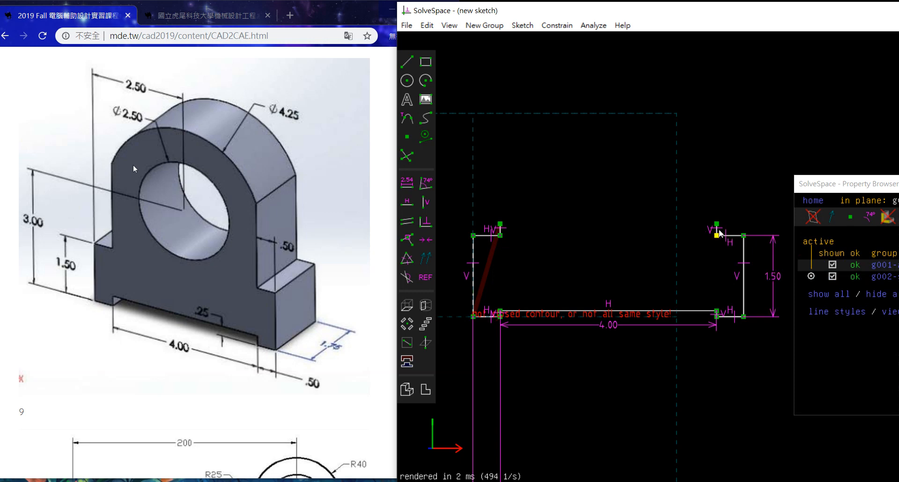
Step: Stretch the two upper vertical side lines upward by moving the right line's free end
{"action": "left_click_drag", "start_coordinate": [717, 225], "coordinate": [720, 172]}
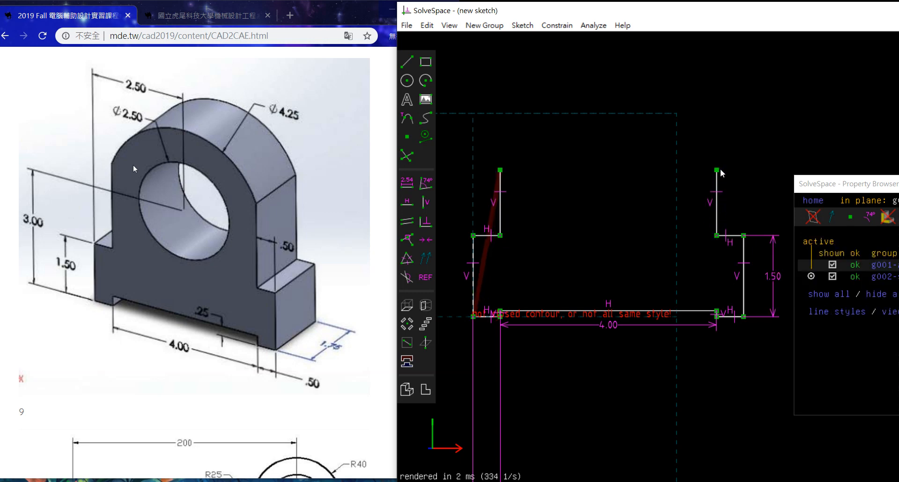
{"action": "scroll", "coordinate": [638, 240], "scroll_direction": "down", "scroll_amount": 1}
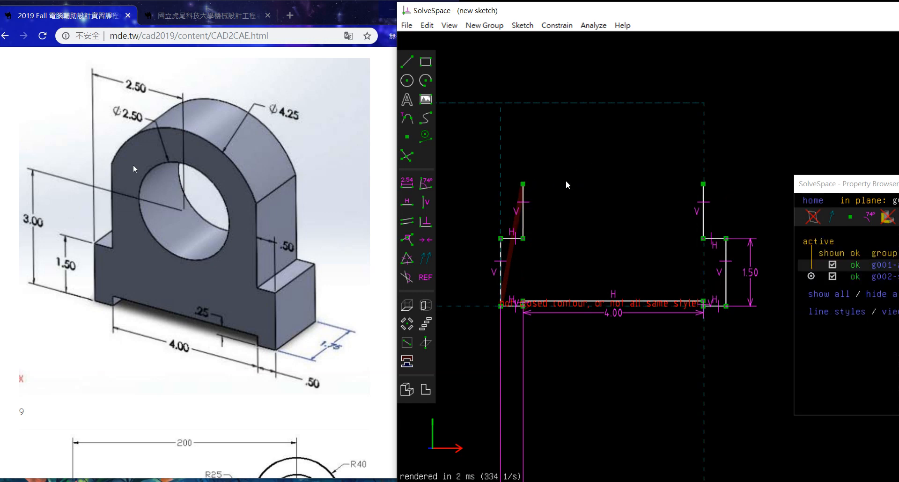
{"action": "left_click", "coordinate": [703, 184]}
{"action": "key", "text": "Escape"}
Step: Dimension the short vertical line on the notch's right side and set its length to 0.25
{"action": "scroll", "coordinate": [706, 304], "scroll_direction": "up", "scroll_amount": 8}
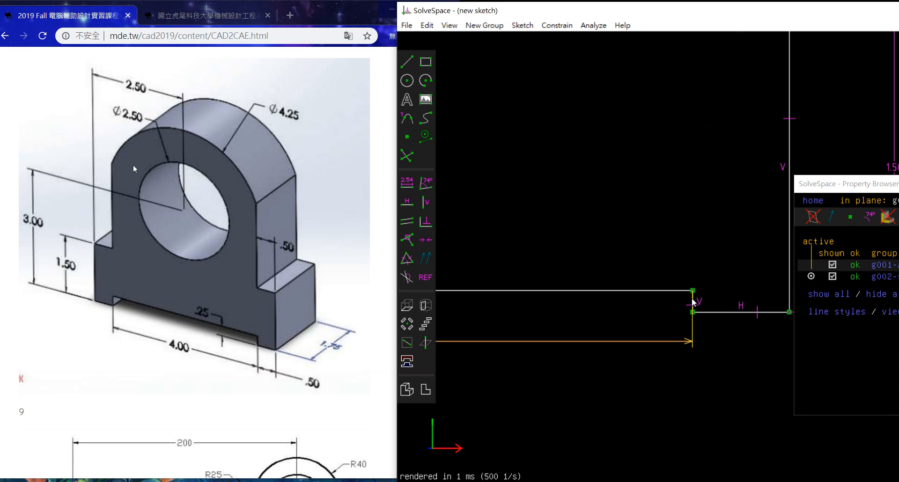
{"action": "scroll", "coordinate": [686, 306], "scroll_direction": "up", "scroll_amount": 7}
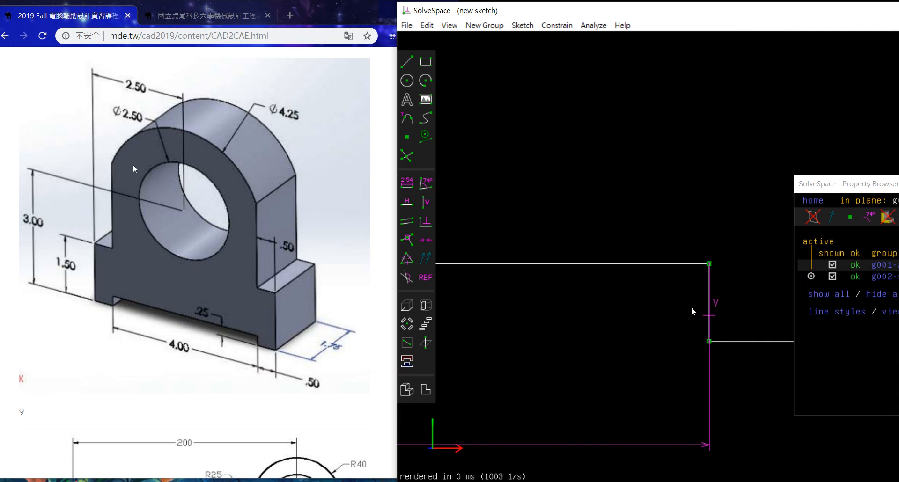
{"action": "left_click", "coordinate": [715, 324]}
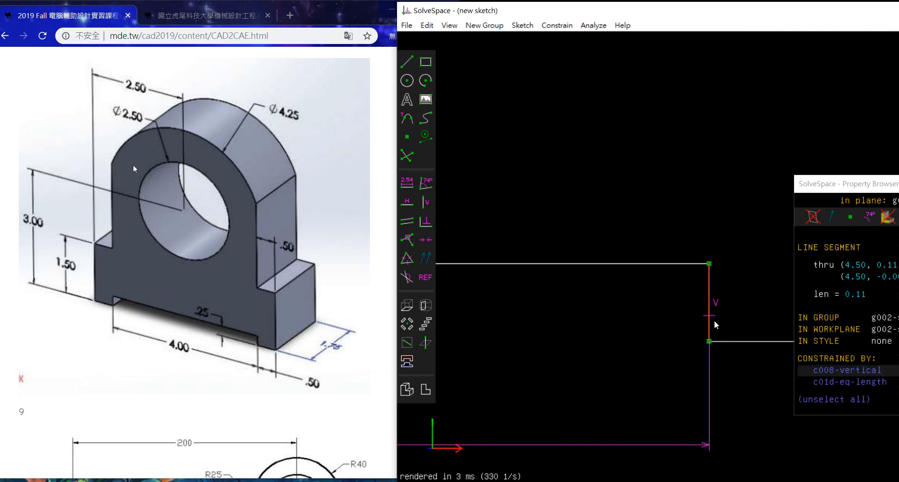
{"action": "key", "text": "d"}
{"action": "double_click", "coordinate": [682, 306]}
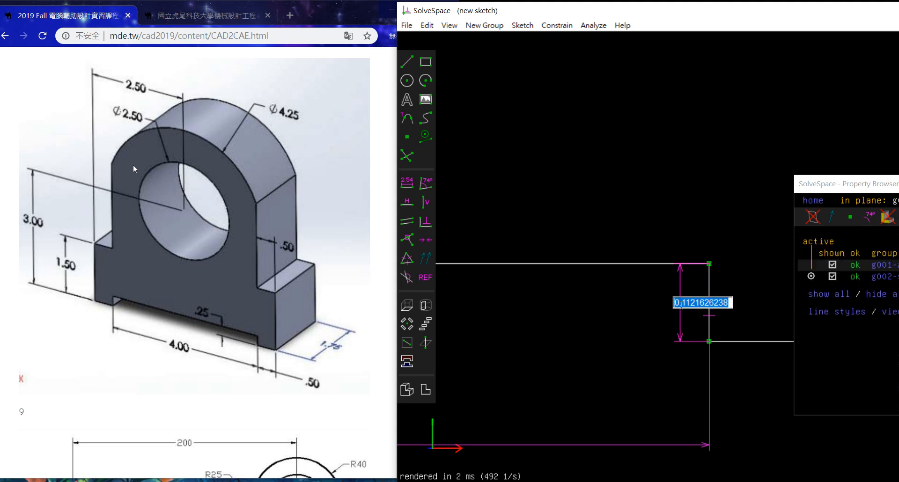
{"action": "type", "text": "0.25"}
{"action": "key", "text": "Return"}
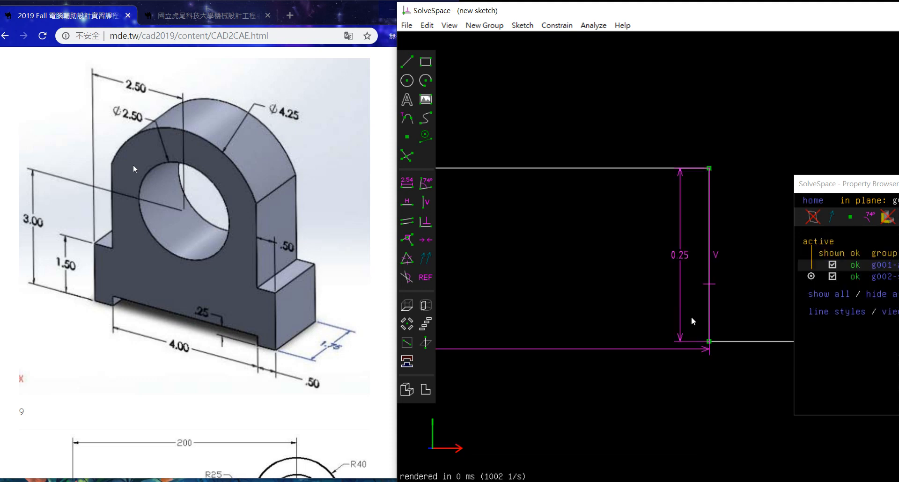
Step: Raise the upper left side line's free end and draw an arc joining the free ends of both upper side lines
{"action": "scroll", "coordinate": [698, 326], "scroll_direction": "down", "scroll_amount": 7}
{"action": "scroll", "coordinate": [697, 326], "scroll_direction": "down", "scroll_amount": 6}
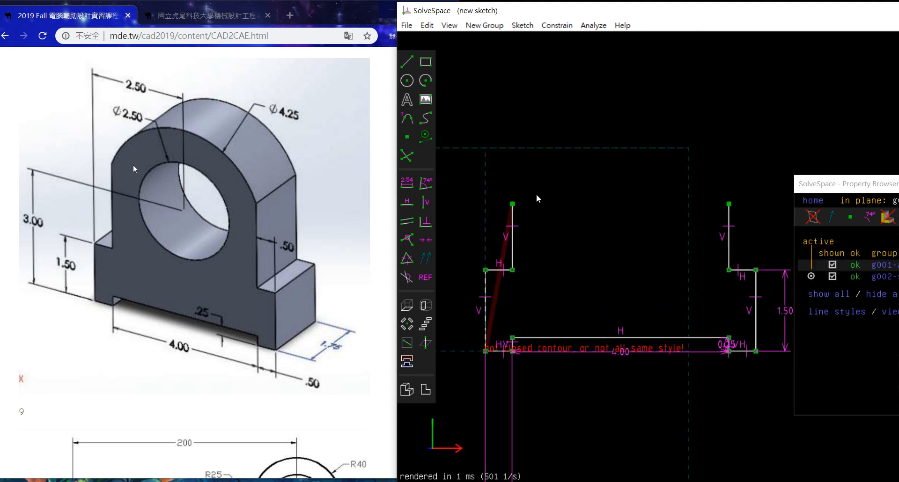
{"action": "scroll", "coordinate": [584, 208], "scroll_direction": "down", "scroll_amount": 1}
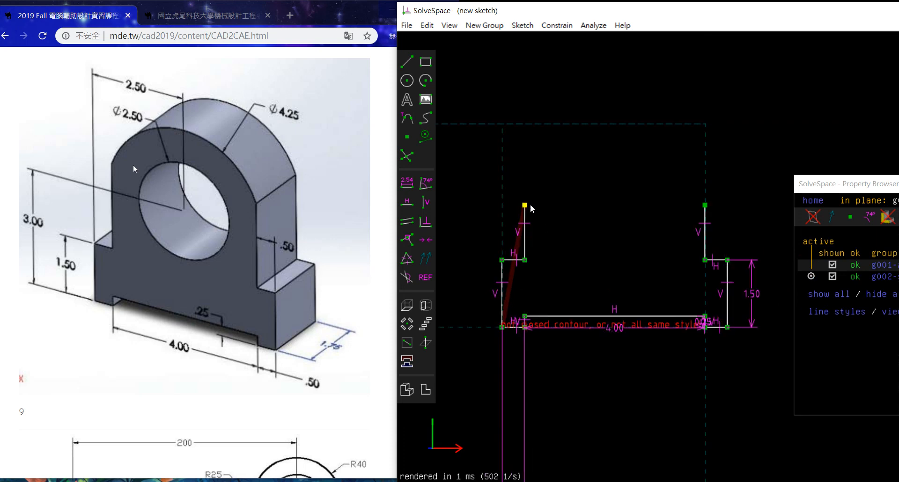
{"action": "left_click_drag", "start_coordinate": [530, 204], "coordinate": [535, 179]}
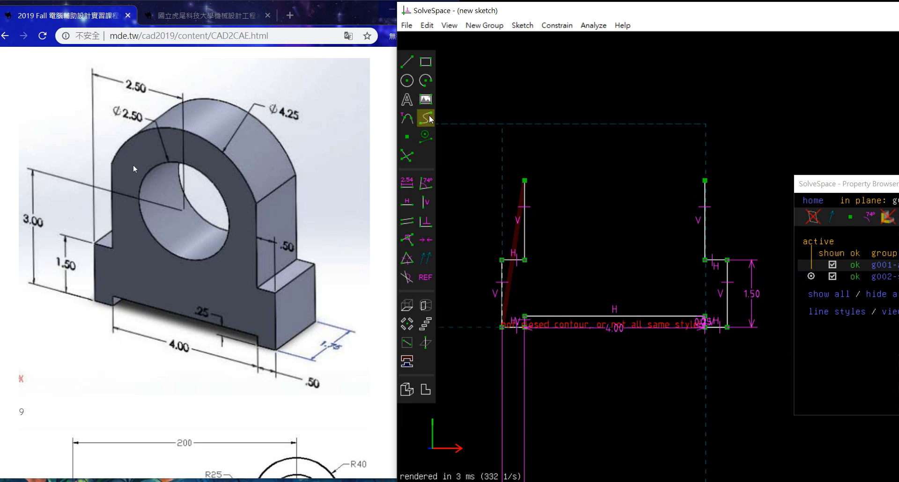
{"action": "left_click", "coordinate": [427, 84]}
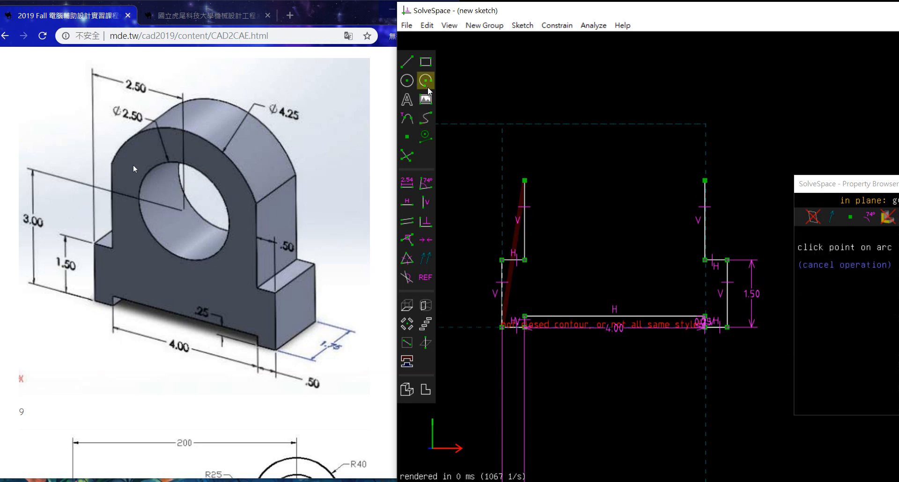
{"action": "left_click", "coordinate": [699, 181]}
{"action": "left_click", "coordinate": [532, 180]}
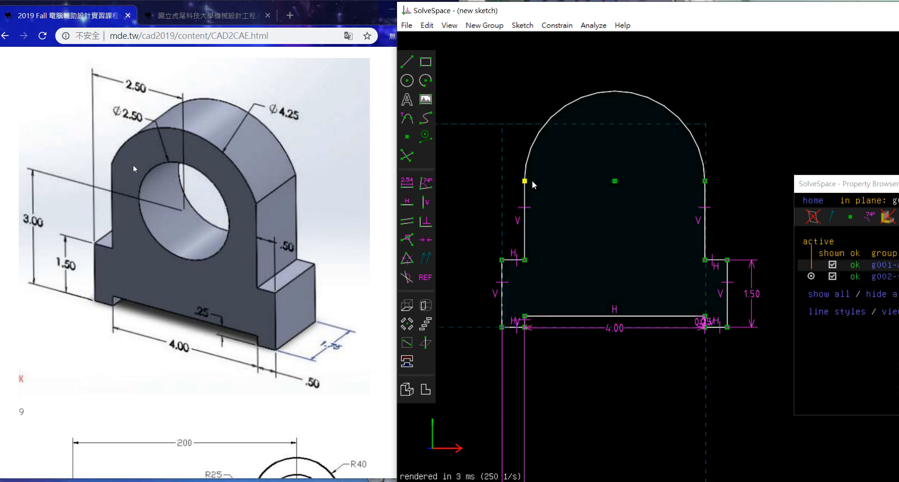
{"action": "left_click", "coordinate": [615, 182]}
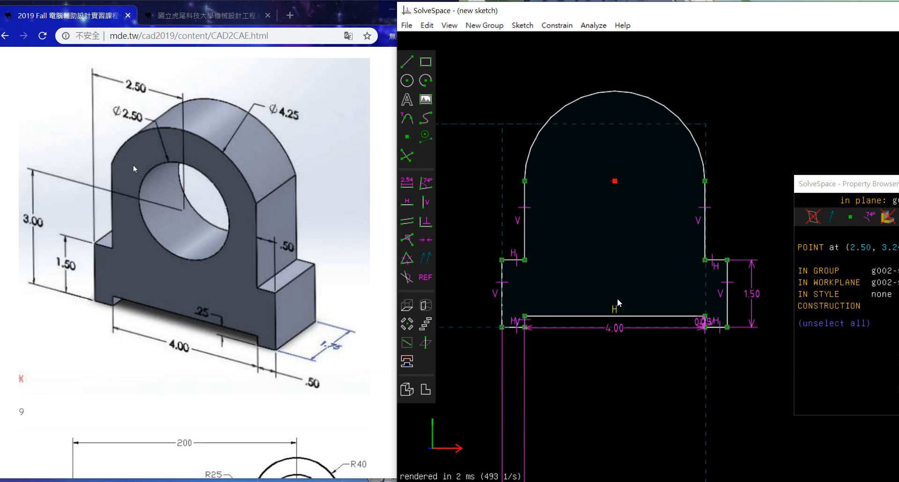
{"action": "key", "text": "Escape"}
Step: Try to draw a horizontal line between the two outer lower corners of the base
{"action": "left_click", "coordinate": [407, 62]}
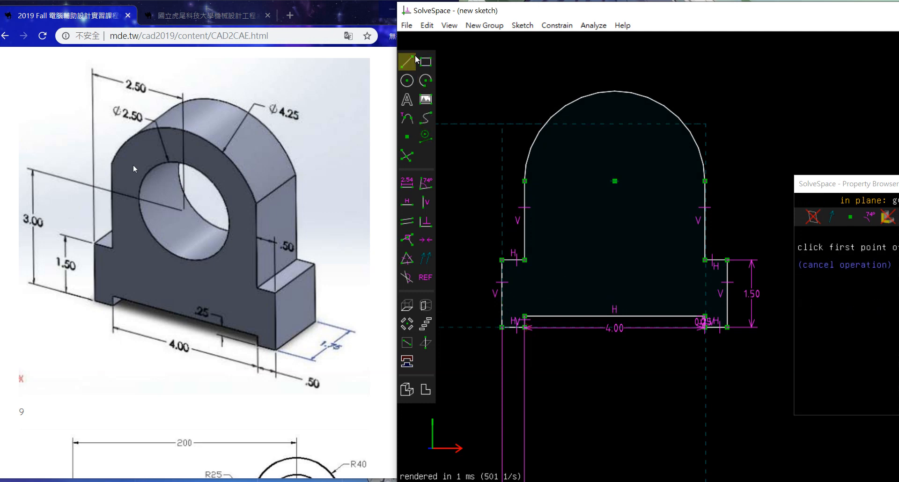
{"action": "left_click", "coordinate": [502, 327]}
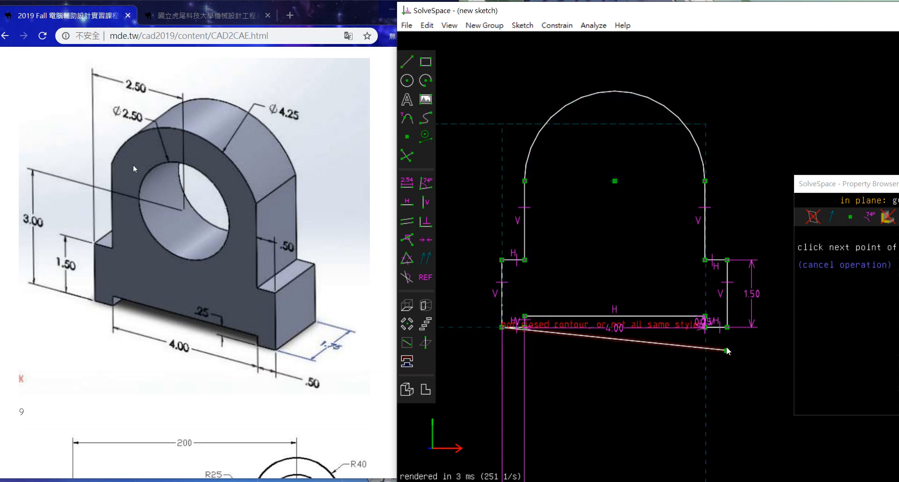
{"action": "left_click", "coordinate": [727, 327]}
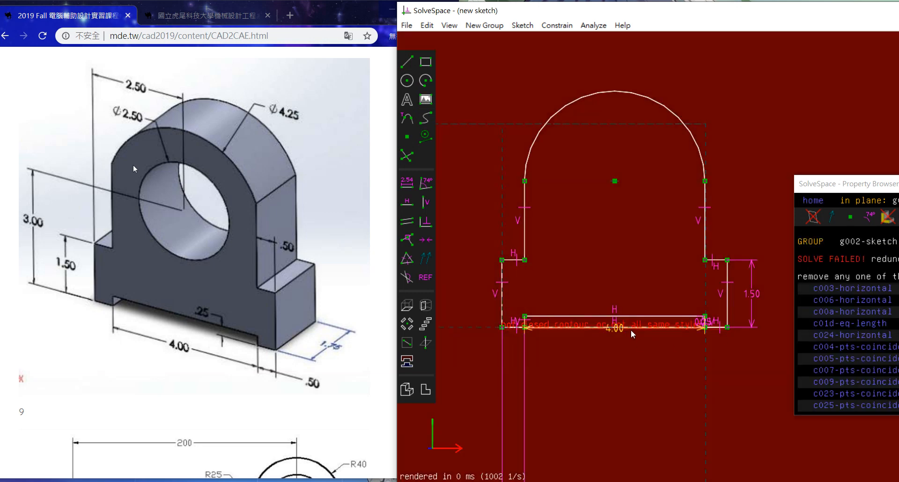
{"action": "key", "text": "ctrl+z"}
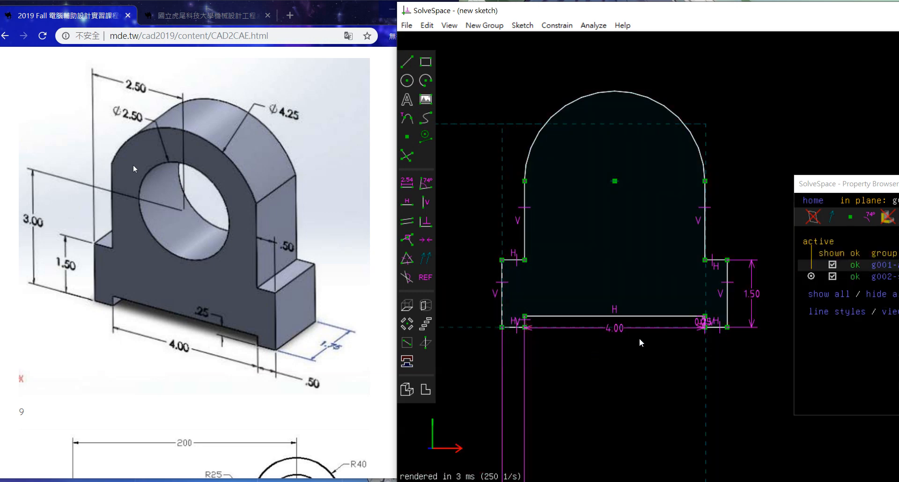
{"action": "scroll", "coordinate": [662, 322], "scroll_direction": "down", "scroll_amount": 2}
{"action": "scroll", "coordinate": [652, 349], "scroll_direction": "up", "scroll_amount": 7}
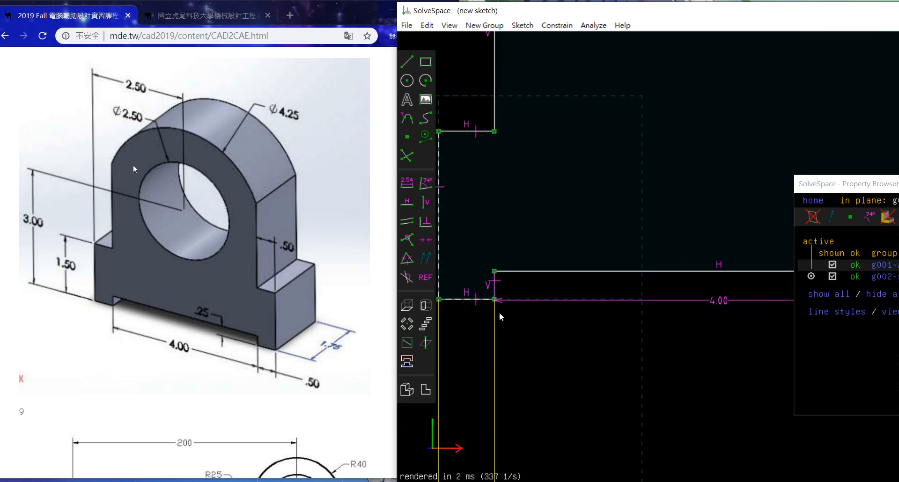
{"action": "scroll", "coordinate": [499, 313], "scroll_direction": "down", "scroll_amount": 4}
{"action": "scroll", "coordinate": [700, 307], "scroll_direction": "up", "scroll_amount": 4}
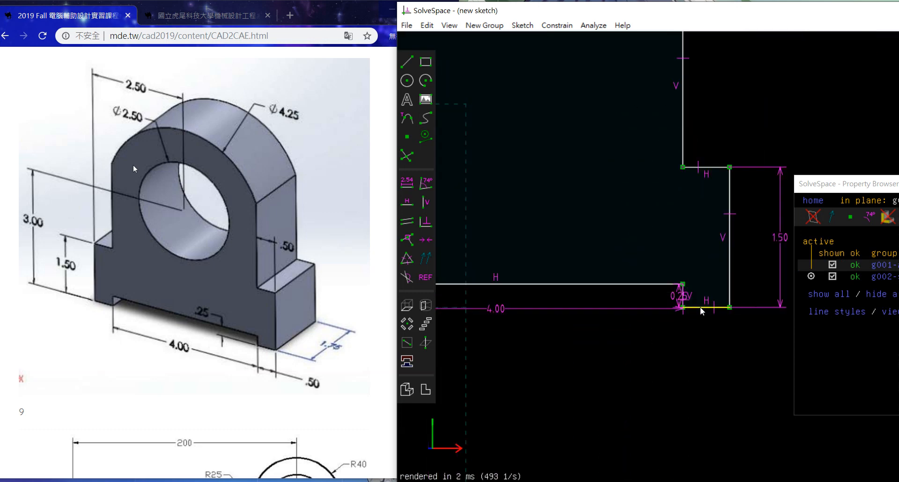
Step: Move the 4.00 and 0.25 dimension labels below the base, clear of the notch
{"action": "scroll", "coordinate": [700, 307], "scroll_direction": "down", "scroll_amount": 5}
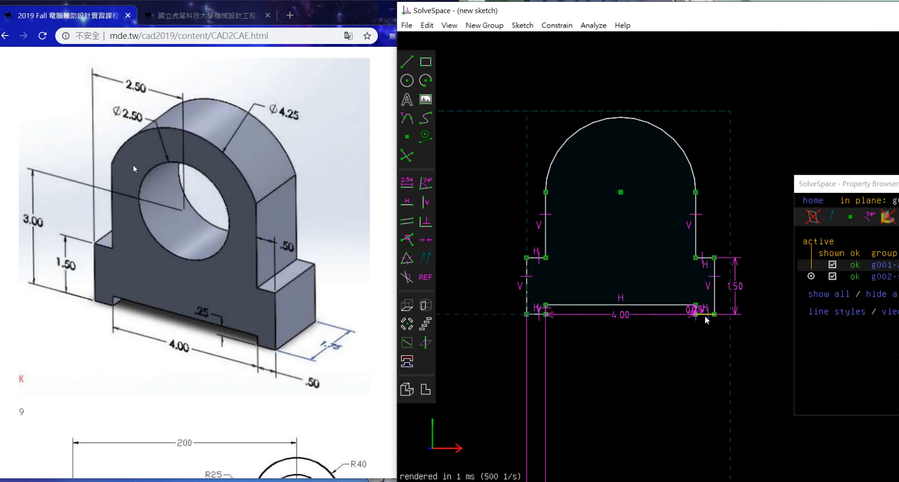
{"action": "scroll", "coordinate": [704, 315], "scroll_direction": "down", "scroll_amount": 1}
{"action": "left_click", "coordinate": [410, 59]}
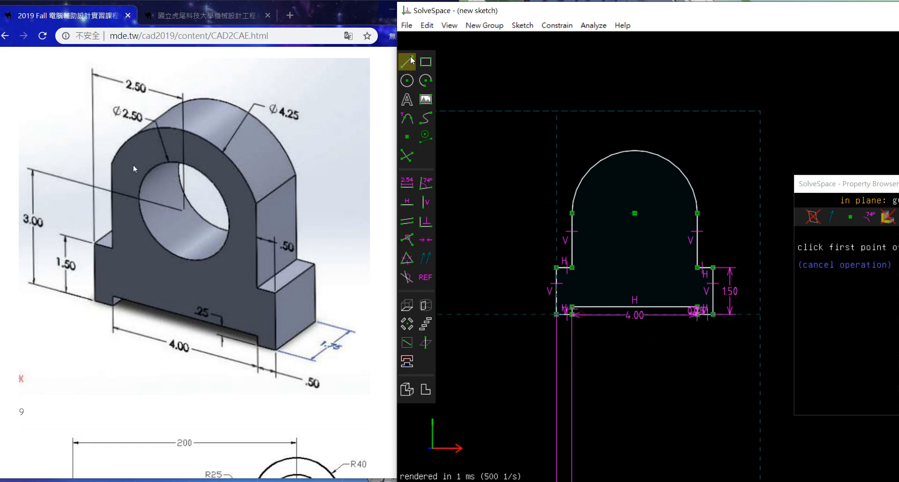
{"action": "key", "text": "Escape"}
{"action": "left_click_drag", "start_coordinate": [632, 315], "coordinate": [638, 351]}
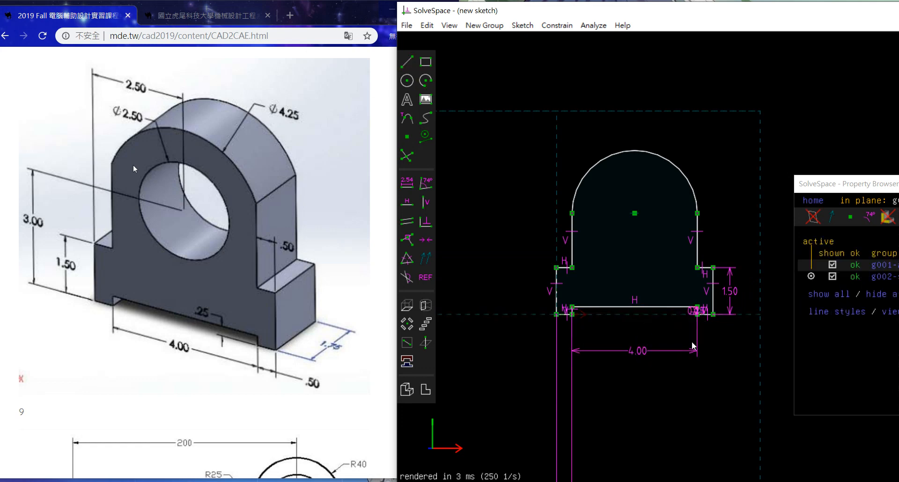
{"action": "scroll", "coordinate": [690, 315], "scroll_direction": "up", "scroll_amount": 4}
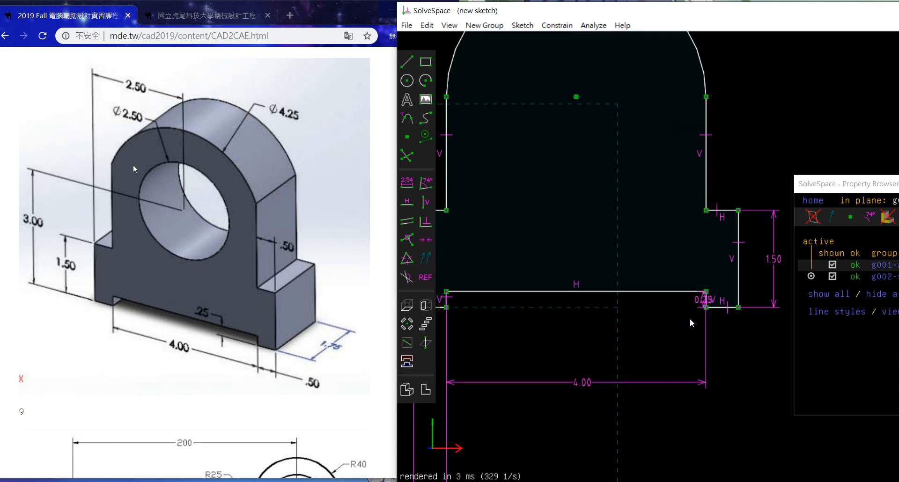
{"action": "left_click_drag", "start_coordinate": [712, 302], "coordinate": [695, 336]}
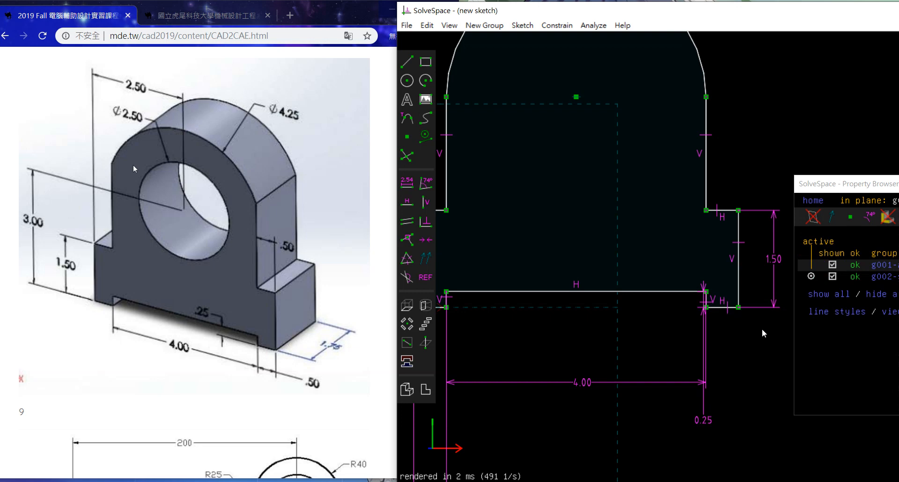
Step: Draw a horizontal line between the base's two outer lower corners and turn it into a construction line
{"action": "scroll", "coordinate": [762, 329], "scroll_direction": "down", "scroll_amount": 3}
{"action": "key", "text": "s"}
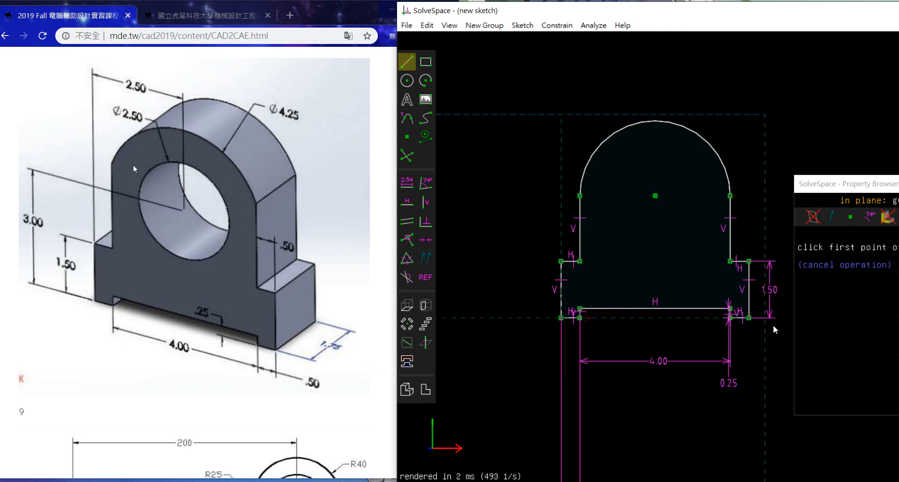
{"action": "left_click", "coordinate": [748, 320]}
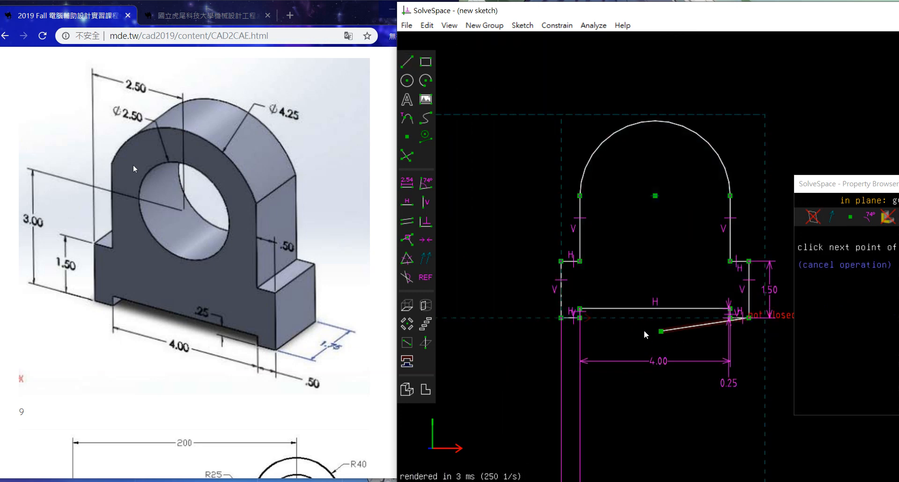
{"action": "left_click", "coordinate": [562, 319]}
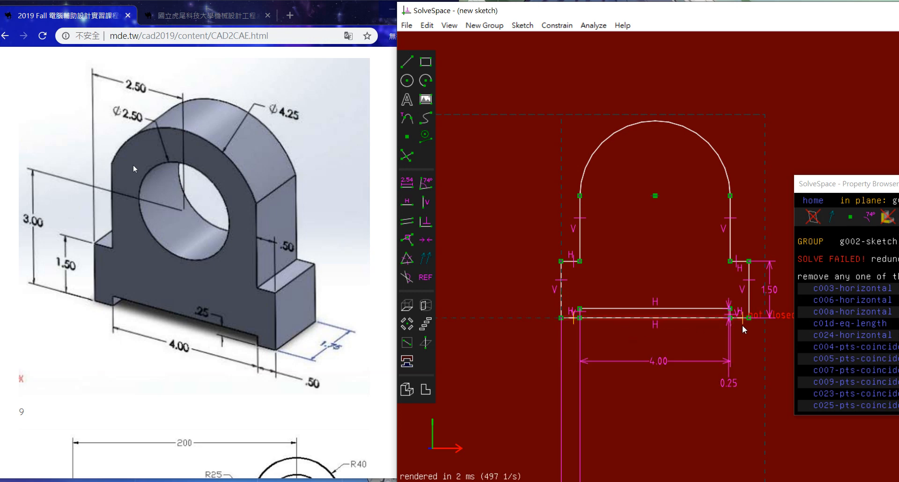
{"action": "scroll", "coordinate": [743, 324], "scroll_direction": "up", "scroll_amount": 5}
{"action": "scroll", "coordinate": [743, 324], "scroll_direction": "up", "scroll_amount": 3}
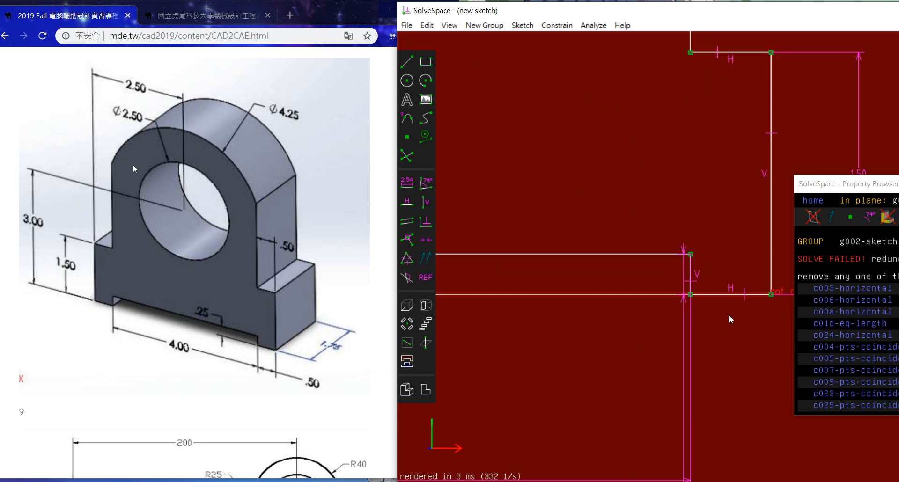
{"action": "scroll", "coordinate": [708, 313], "scroll_direction": "up", "scroll_amount": 3}
{"action": "left_click", "coordinate": [576, 281]}
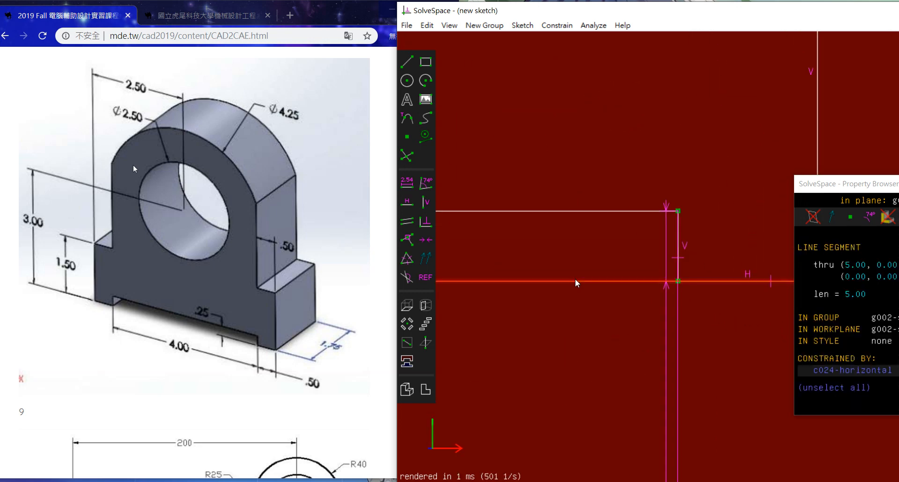
{"action": "left_click", "coordinate": [426, 138]}
Step: Delete the construction line spanning the base's outer lower corners
{"action": "scroll", "coordinate": [527, 281], "scroll_direction": "down", "scroll_amount": 8}
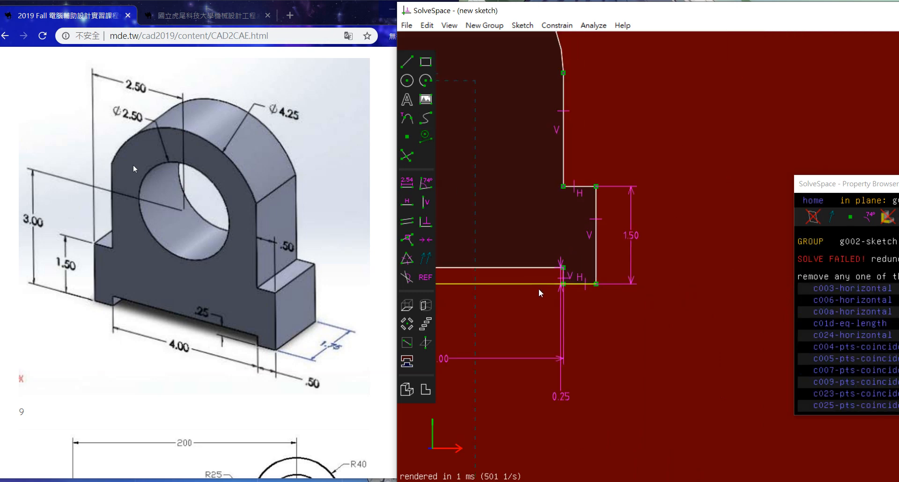
{"action": "scroll", "coordinate": [641, 291], "scroll_direction": "down", "scroll_amount": 3}
{"action": "scroll", "coordinate": [671, 290], "scroll_direction": "down", "scroll_amount": 1}
{"action": "scroll", "coordinate": [520, 305], "scroll_direction": "up", "scroll_amount": 3}
{"action": "scroll", "coordinate": [607, 317], "scroll_direction": "down", "scroll_amount": 3}
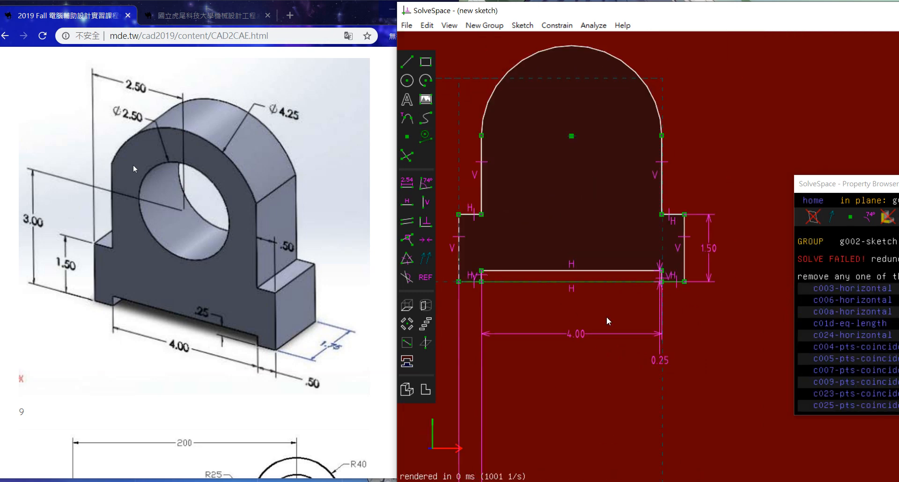
{"action": "scroll", "coordinate": [535, 282], "scroll_direction": "up", "scroll_amount": 6}
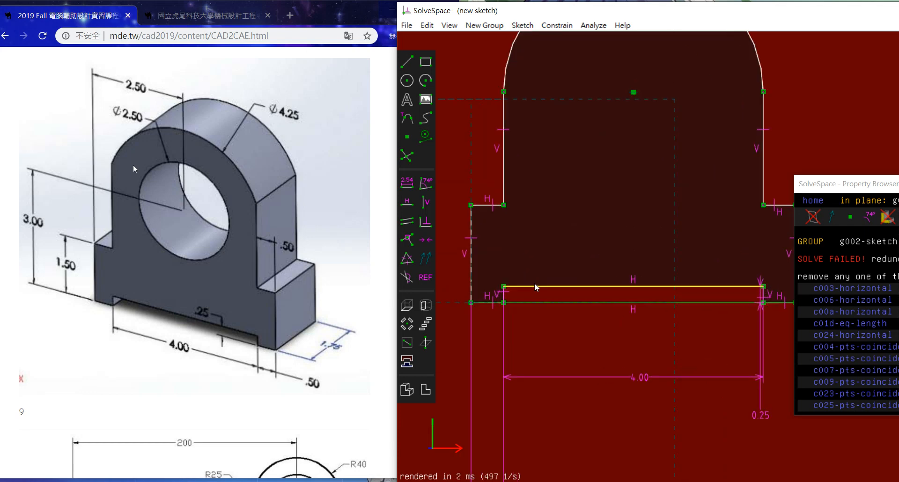
{"action": "scroll", "coordinate": [507, 305], "scroll_direction": "down", "scroll_amount": 1}
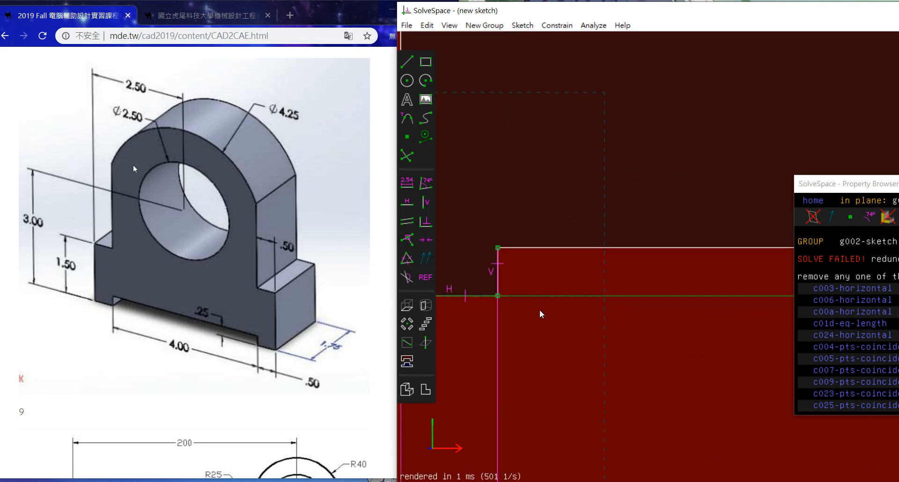
{"action": "scroll", "coordinate": [540, 310], "scroll_direction": "down", "scroll_amount": 1}
{"action": "scroll", "coordinate": [539, 310], "scroll_direction": "down", "scroll_amount": 3}
{"action": "left_click", "coordinate": [648, 307]}
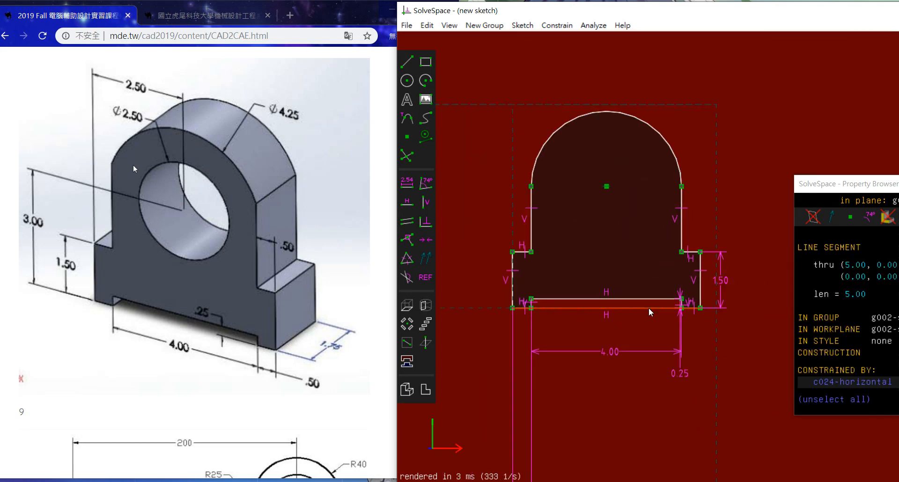
{"action": "key", "text": "Delete"}
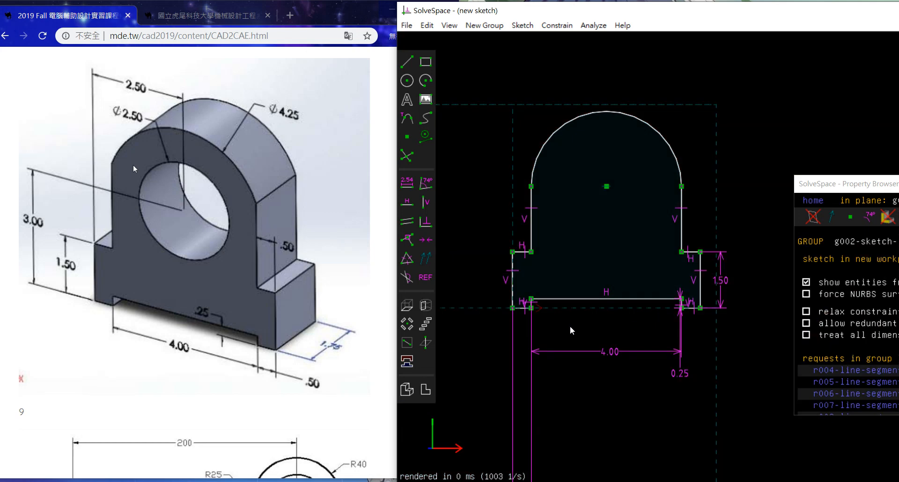
Step: Draw a single line about 7.16 long from the base's lower left corner past its right side and constrain it horizontal
{"action": "key", "text": "s"}
{"action": "left_click", "coordinate": [513, 308]}
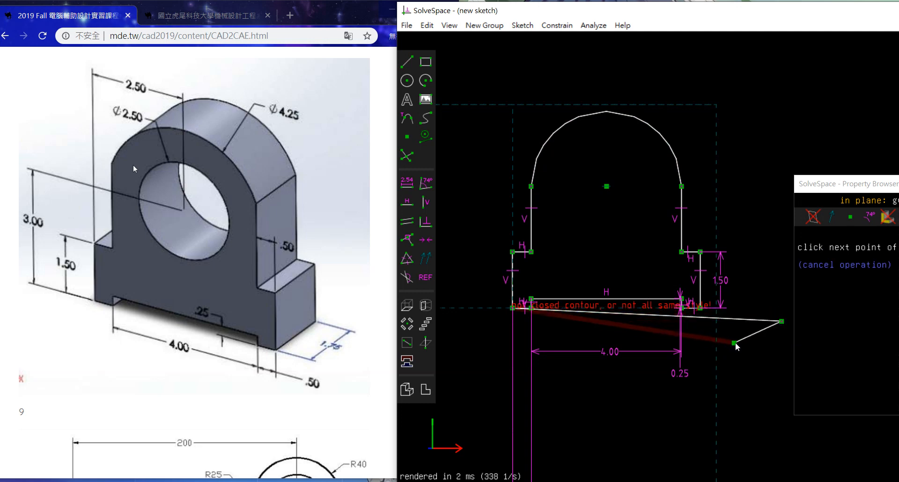
{"action": "key", "text": "Escape"}
{"action": "left_click", "coordinate": [753, 337]}
{"action": "key", "text": "Delete"}
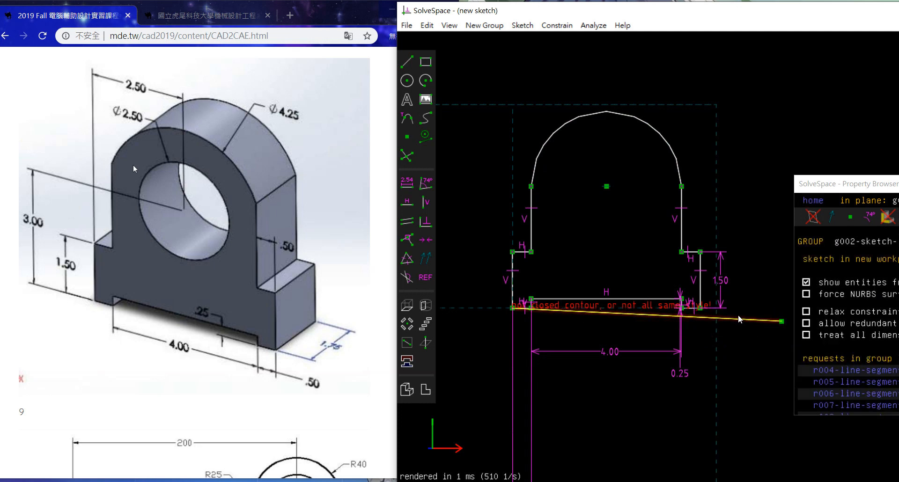
{"action": "left_click", "coordinate": [738, 314]}
{"action": "key", "text": "h"}
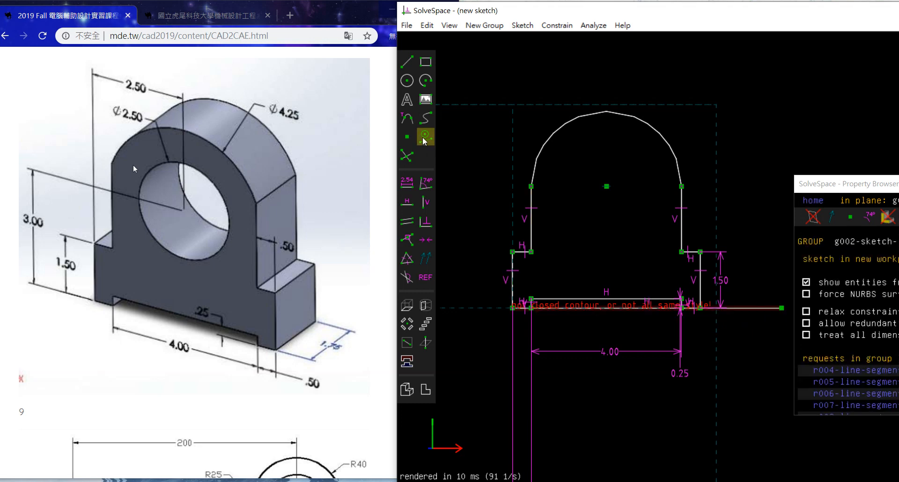
Step: Turn the long horizontal line along the base's underside into a construction line
{"action": "key", "text": "g"}
{"action": "left_click", "coordinate": [586, 117]}
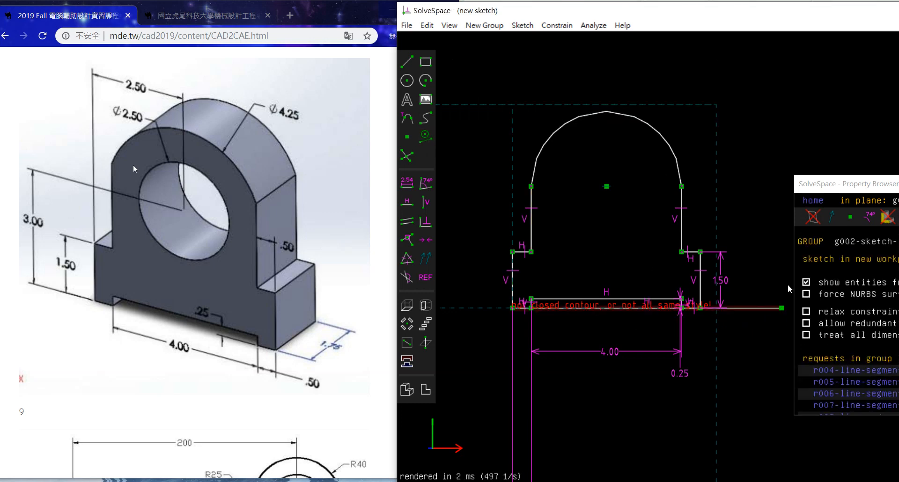
{"action": "left_click", "coordinate": [743, 308]}
{"action": "left_click", "coordinate": [431, 137]}
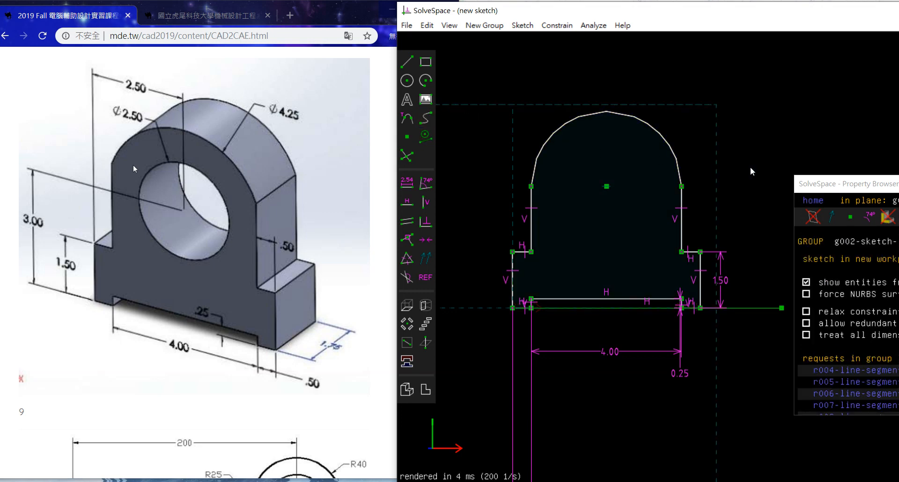
Step: Dimension the arc centre's height above the horizontal construction line, place the label beside the profile's left side, and set it to 3
{"action": "left_click", "coordinate": [738, 308]}
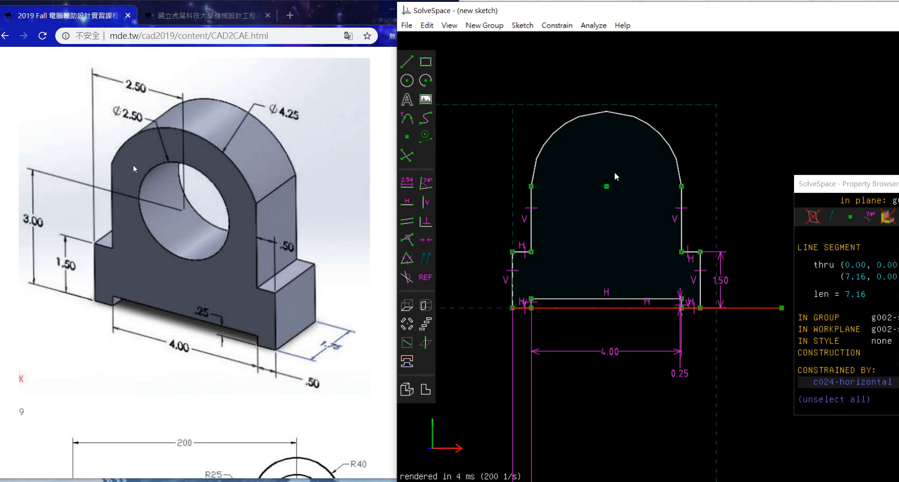
{"action": "left_click", "coordinate": [610, 186]}
{"action": "key", "text": "d"}
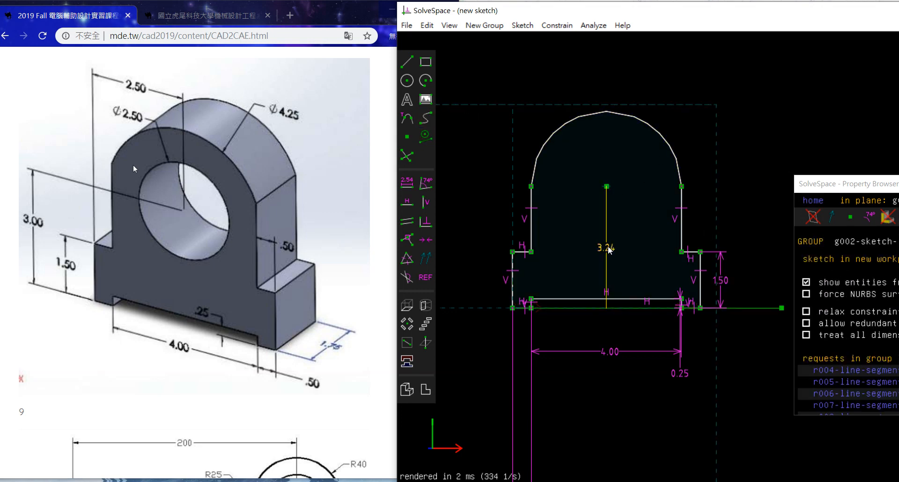
{"action": "left_click_drag", "start_coordinate": [609, 248], "coordinate": [480, 238]}
{"action": "double_click", "coordinate": [480, 238]}
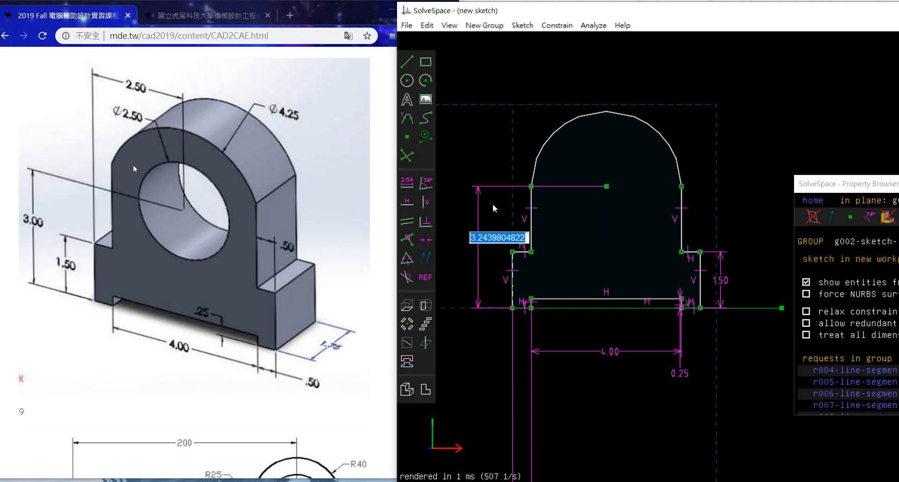
{"action": "type", "text": "3"}
{"action": "key", "text": "Return"}
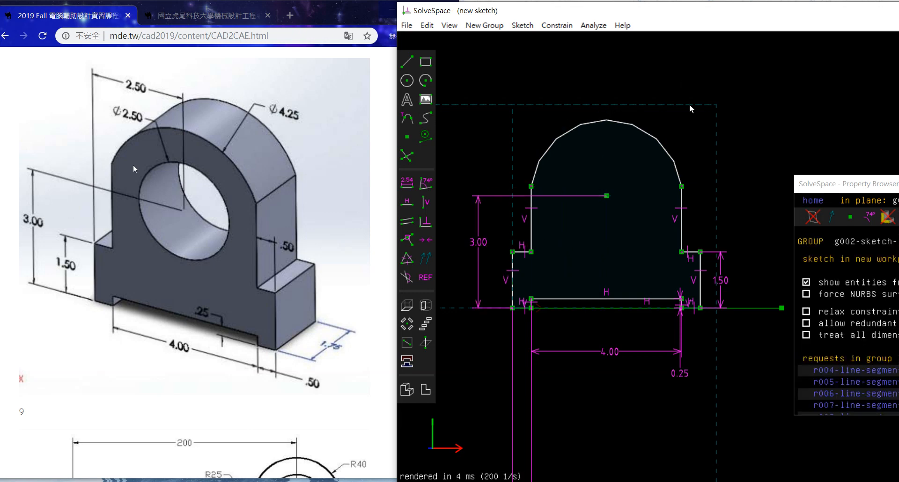
Step: Dimension the top arc's diameter, place the label below its centre, and set it to 4.25
{"action": "left_click", "coordinate": [627, 127]}
{"action": "key", "text": "s"}
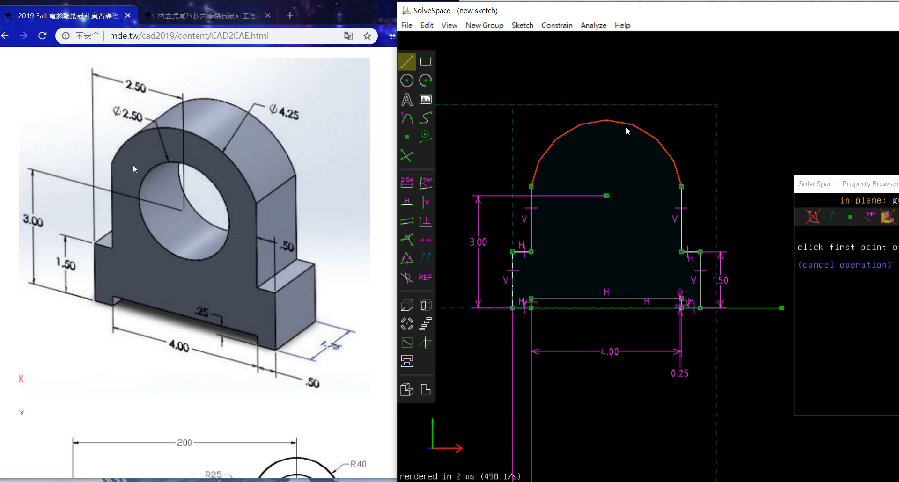
{"action": "key", "text": "Escape"}
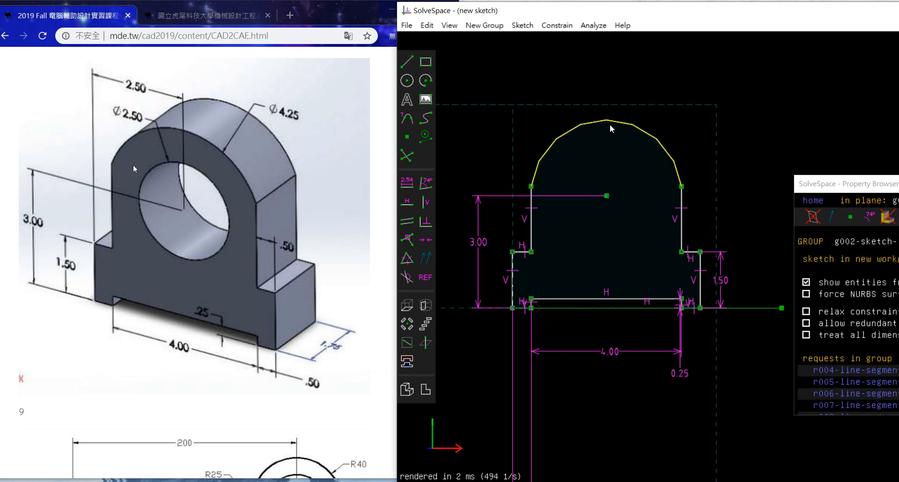
{"action": "left_click", "coordinate": [613, 124]}
{"action": "key", "text": "d"}
{"action": "left_click_drag", "start_coordinate": [622, 198], "coordinate": [619, 239]}
{"action": "double_click", "coordinate": [619, 240]}
{"action": "type", "text": "4.25"}
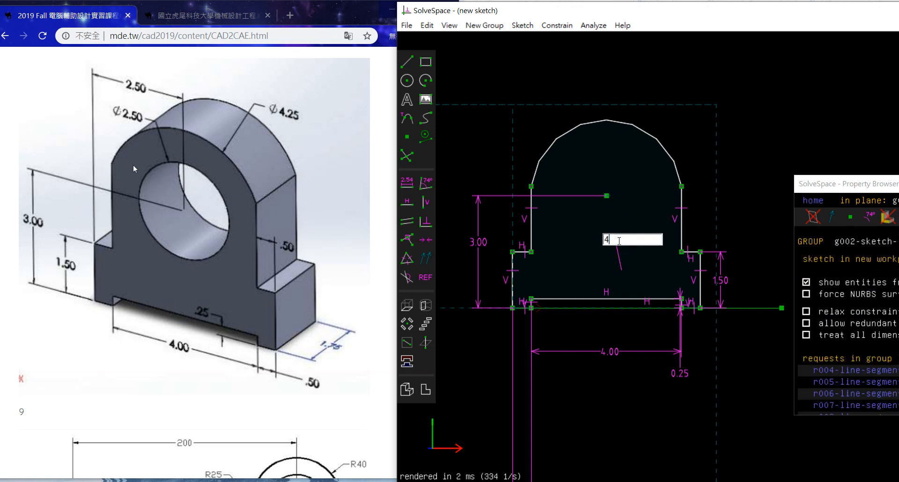
{"action": "key", "text": "Return"}
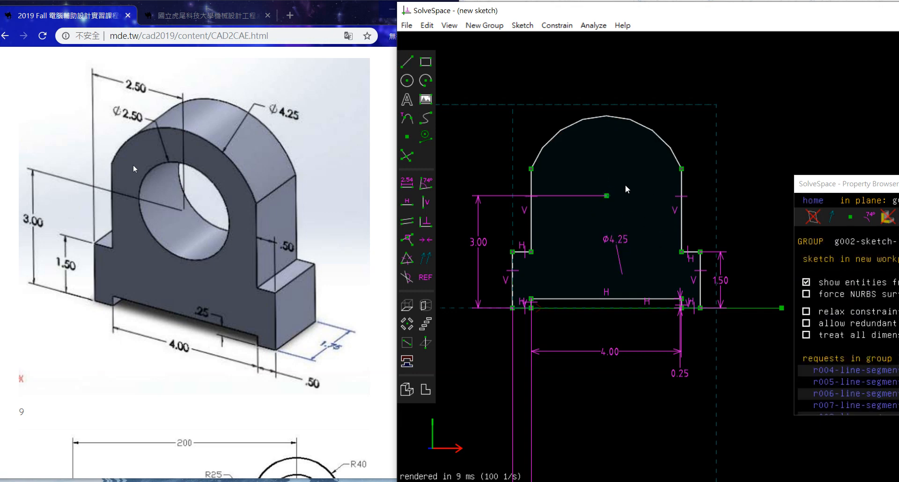
{"action": "left_click_drag", "start_coordinate": [688, 168], "coordinate": [690, 184]}
Step: Draw a circle about 2.46 in diameter centred on the top arc's centre point
{"action": "key", "text": "c"}
{"action": "left_click", "coordinate": [607, 195]}
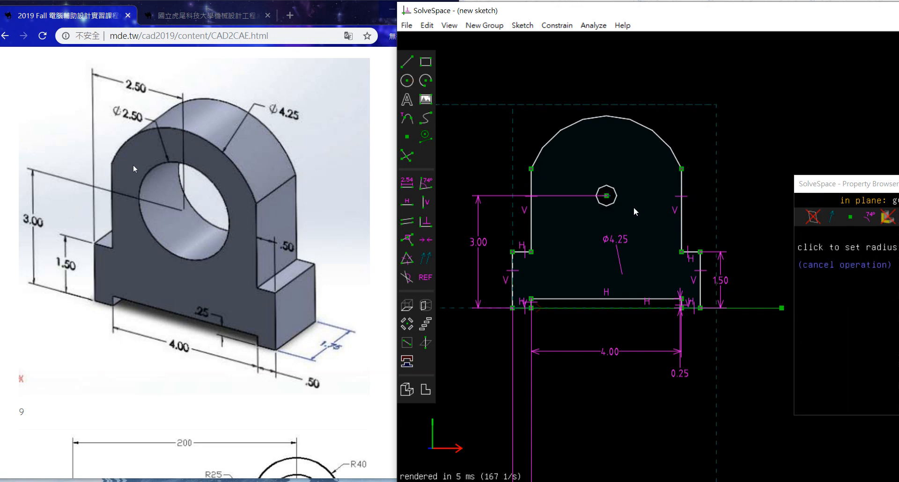
{"action": "left_click", "coordinate": [646, 218]}
Step: Dimension the inner circle's diameter, place the label near the top of the arch, and set it to 2.5
{"action": "left_click", "coordinate": [648, 219]}
{"action": "key", "text": "d"}
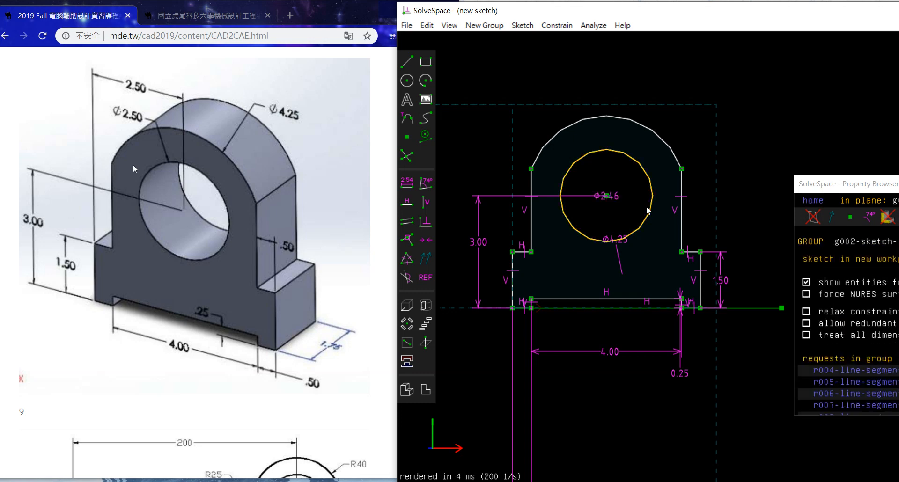
{"action": "left_click", "coordinate": [623, 194]}
{"action": "left_click_drag", "start_coordinate": [622, 195], "coordinate": [624, 124]}
{"action": "double_click", "coordinate": [623, 123]}
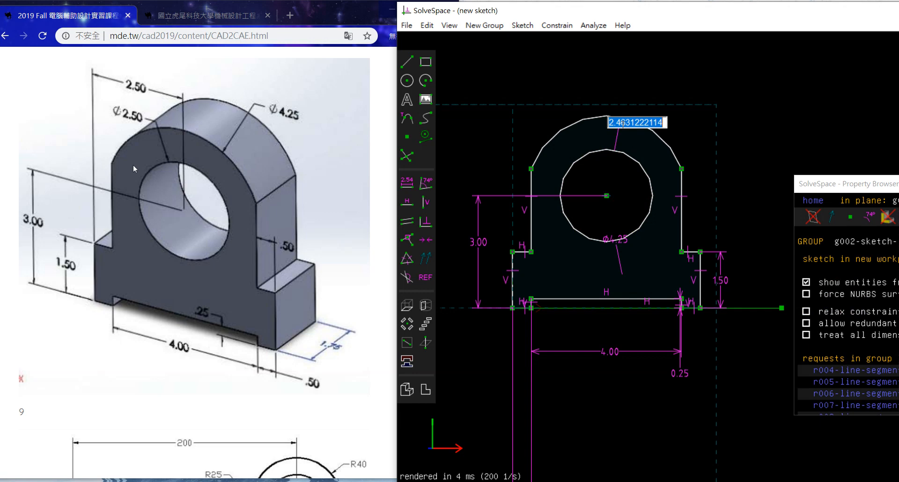
{"action": "type", "text": "2.5"}
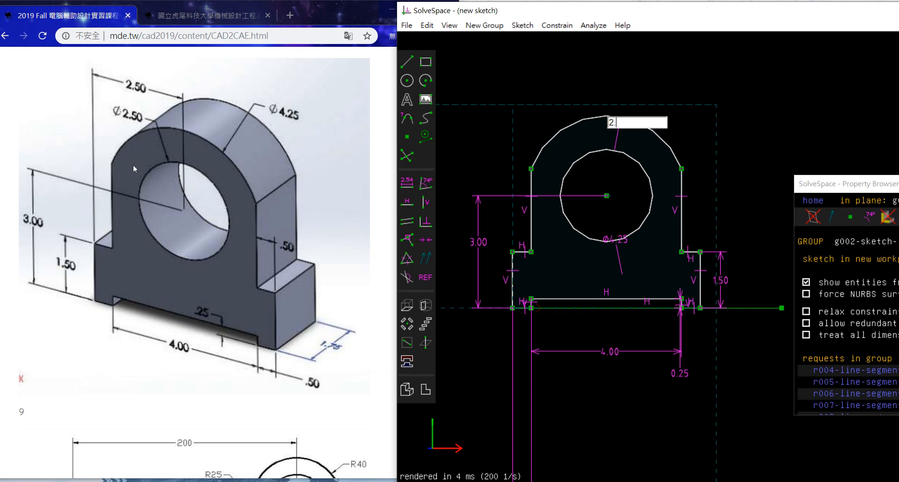
{"action": "key", "text": "Return"}
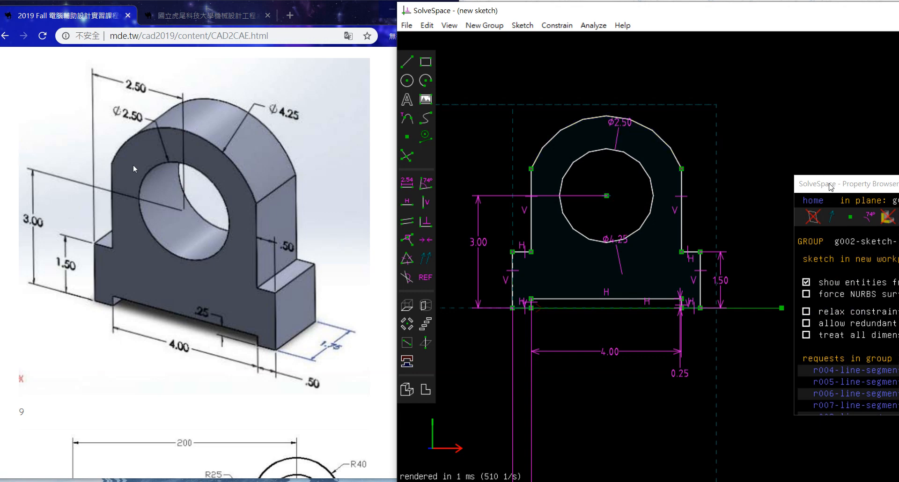
Step: Bring the Property Browser further into view and check the sketch group's constraint list for remaining degrees of freedom
{"action": "left_click_drag", "start_coordinate": [831, 183], "coordinate": [751, 106]}
{"action": "scroll", "coordinate": [815, 220], "scroll_direction": "down", "scroll_amount": 3}
{"action": "scroll", "coordinate": [824, 234], "scroll_direction": "down", "scroll_amount": 5}
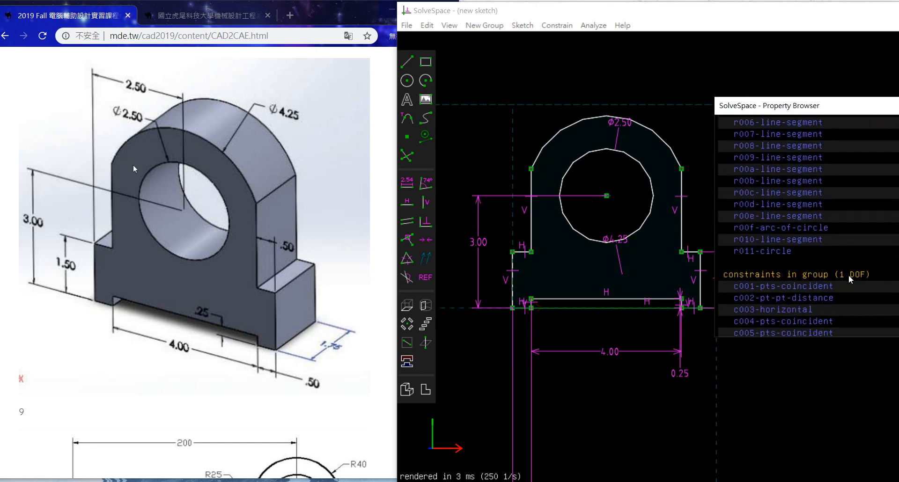
Step: Inspect the hole centre's coordinates and constraints, and its distance from the profile's lower-left corner
{"action": "left_click_drag", "start_coordinate": [791, 102], "coordinate": [851, 150]}
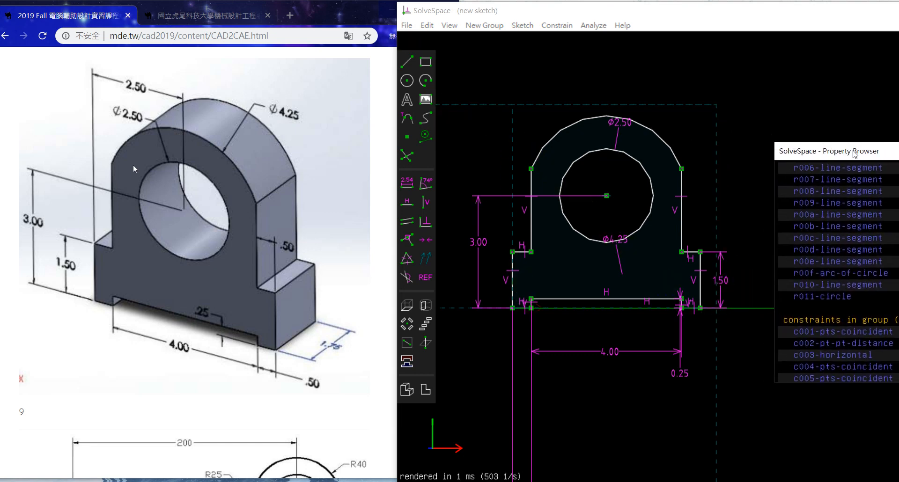
{"action": "left_click", "coordinate": [614, 197]}
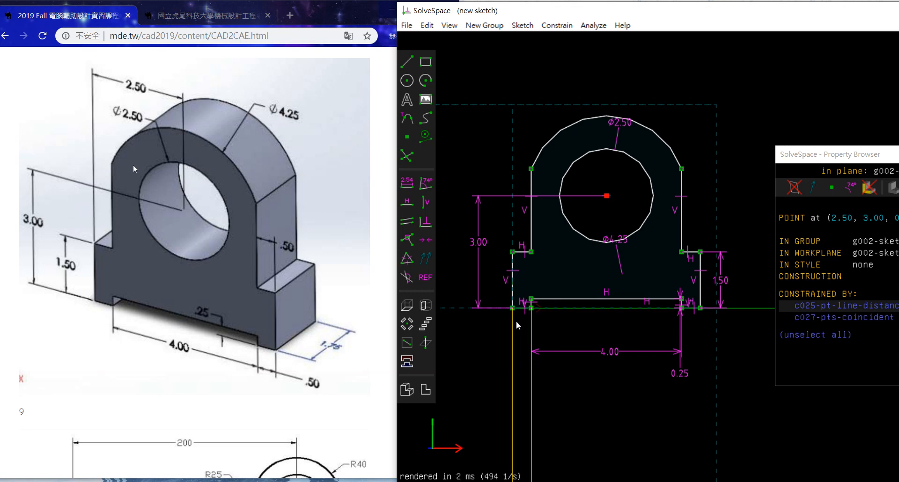
{"action": "left_click", "coordinate": [513, 308]}
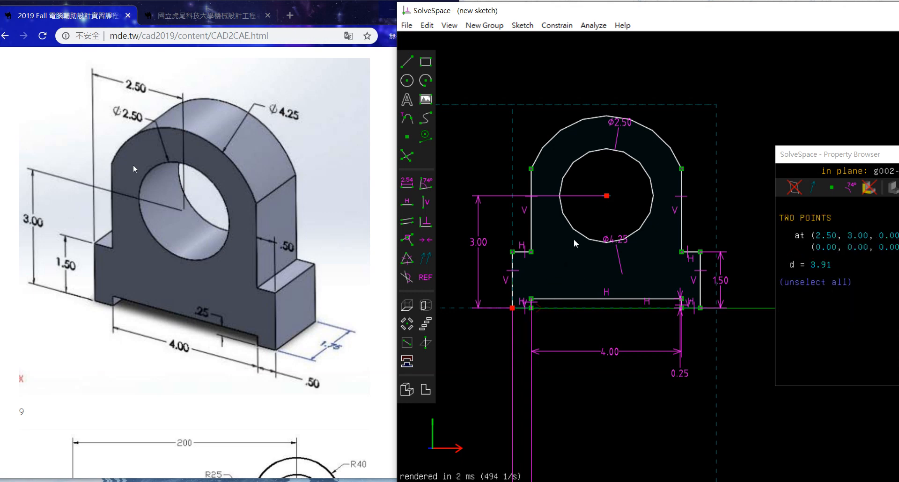
{"action": "left_click", "coordinate": [591, 220]}
{"action": "scroll", "coordinate": [651, 206], "scroll_direction": "down", "scroll_amount": 2}
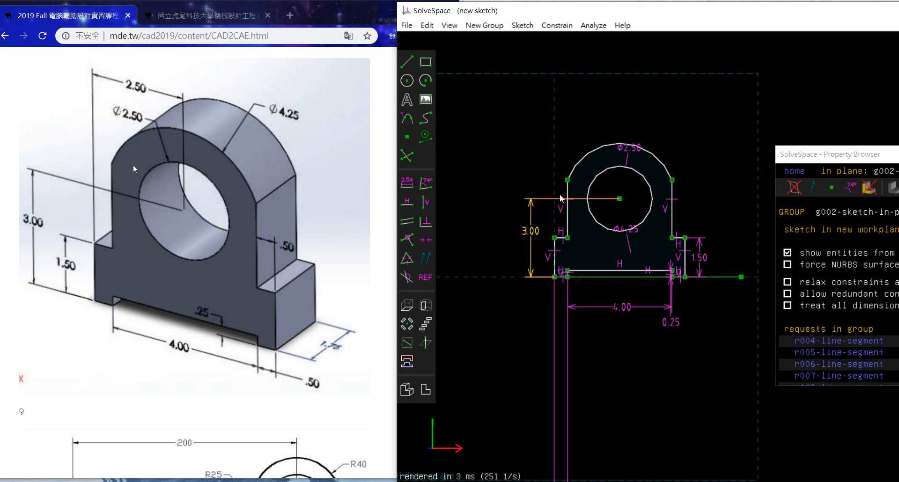
{"action": "scroll", "coordinate": [560, 194], "scroll_direction": "up", "scroll_amount": 1}
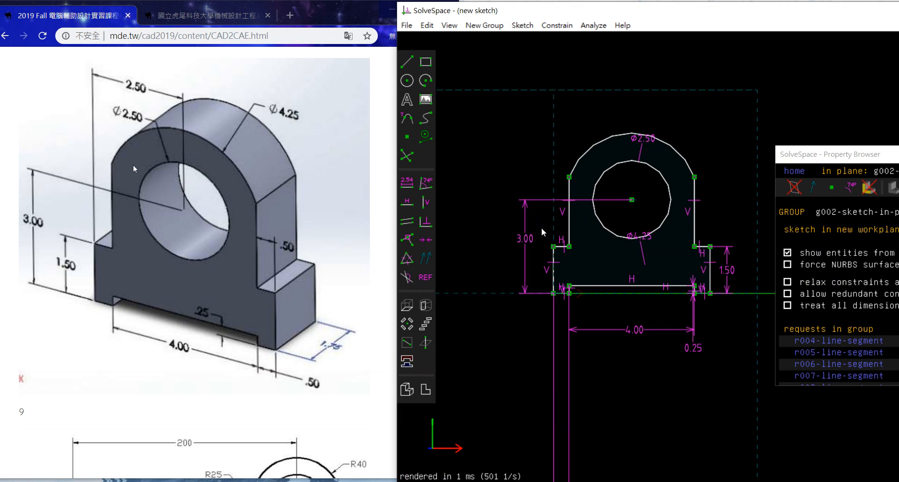
Step: Place a datum point beside the arch near the vertical reference plane and constrain it horizontal with the hole centre
{"action": "key", "text": "p"}
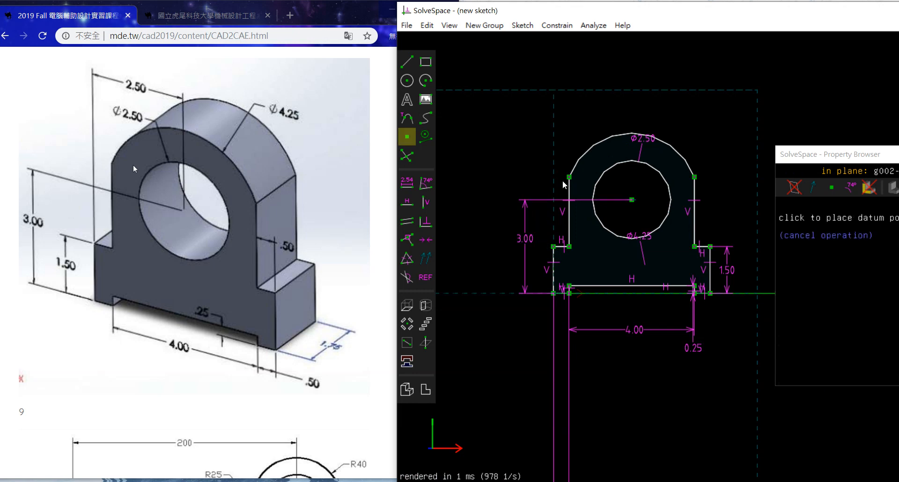
{"action": "left_click", "coordinate": [554, 177]}
{"action": "left_click", "coordinate": [555, 176]}
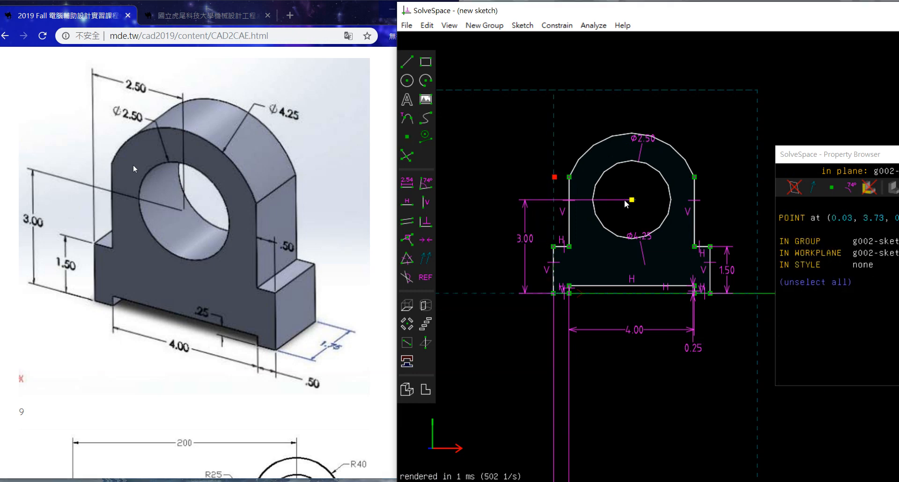
{"action": "left_click", "coordinate": [632, 200]}
{"action": "key", "text": "h"}
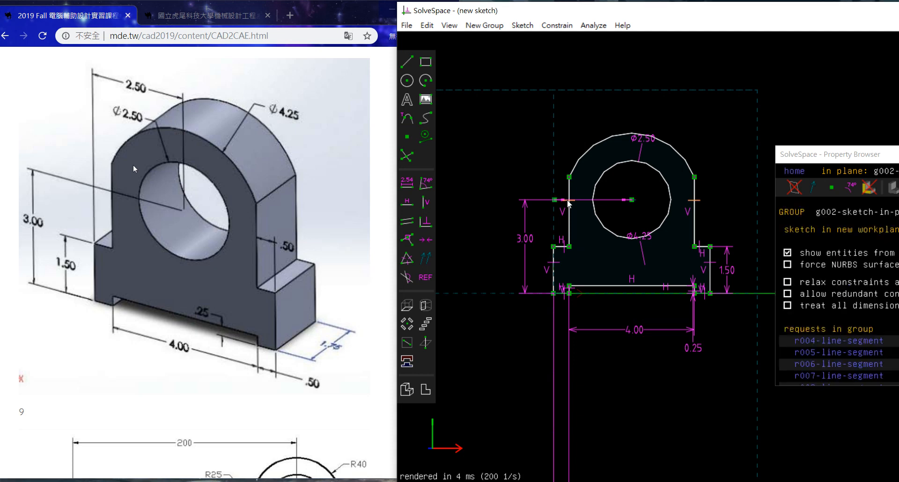
Step: Constrain the datum point to lie on the vertical reference plane through the profile's lower-left corner
{"action": "left_click", "coordinate": [554, 201]}
{"action": "left_click", "coordinate": [554, 214]}
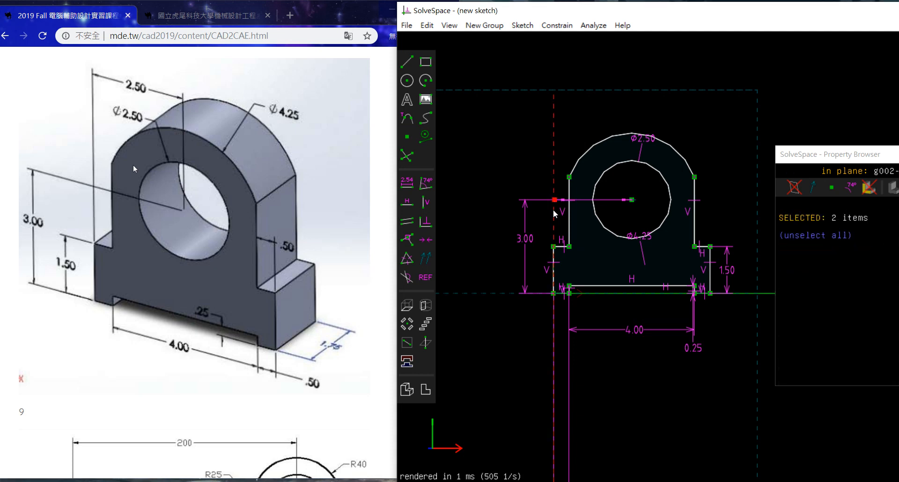
{"action": "key", "text": "m"}
{"action": "left_click", "coordinate": [622, 157]}
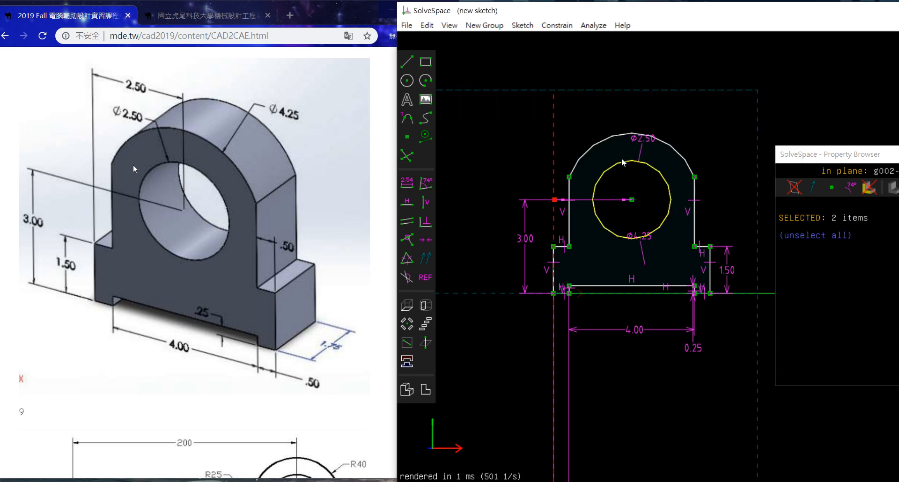
{"action": "key", "text": "Escape"}
Step: Try to dimension the distance from the datum point to the hole centre, with the label above the arch
{"action": "left_click", "coordinate": [555, 200]}
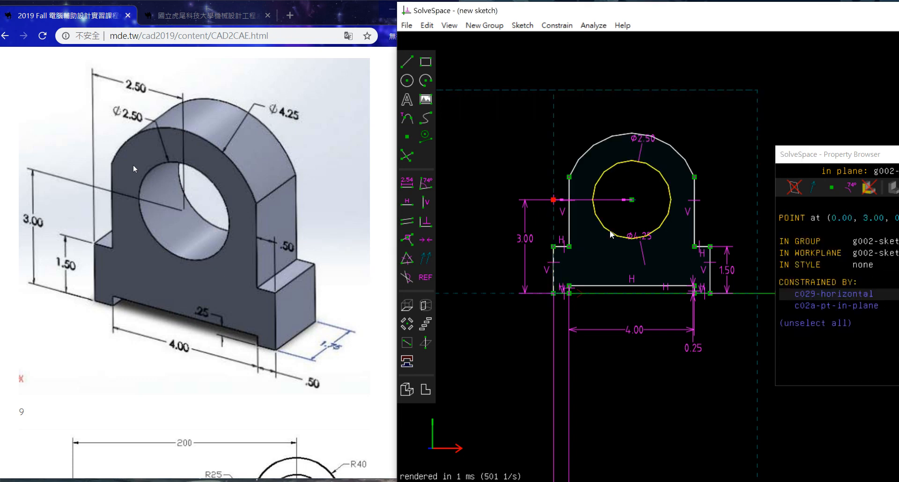
{"action": "left_click", "coordinate": [632, 200]}
{"action": "key", "text": "d"}
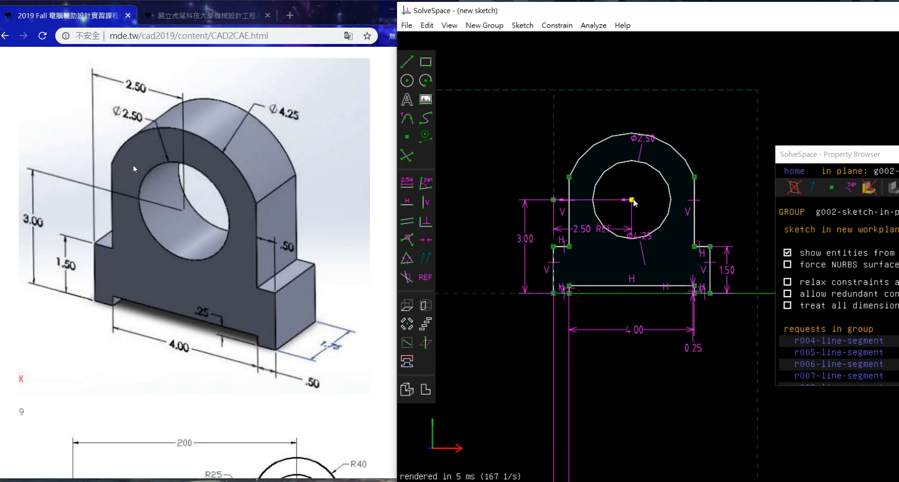
{"action": "left_click_drag", "start_coordinate": [592, 229], "coordinate": [588, 127]}
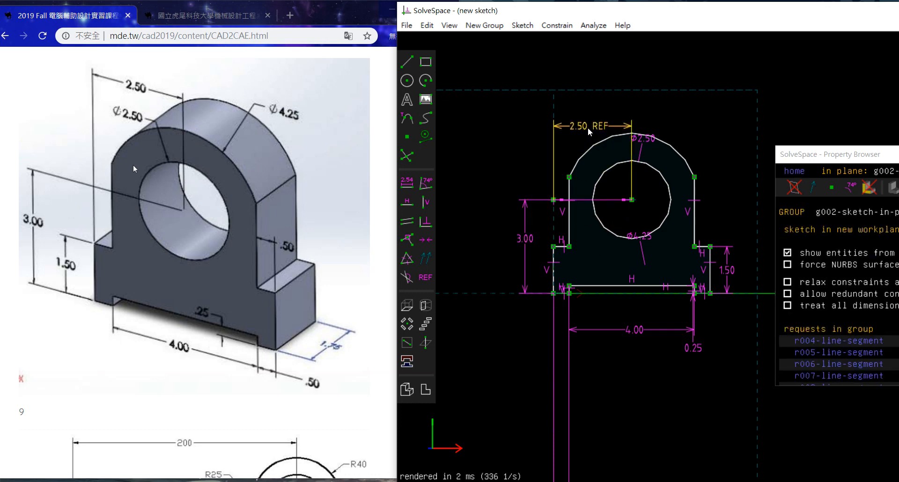
{"action": "left_click", "coordinate": [589, 128]}
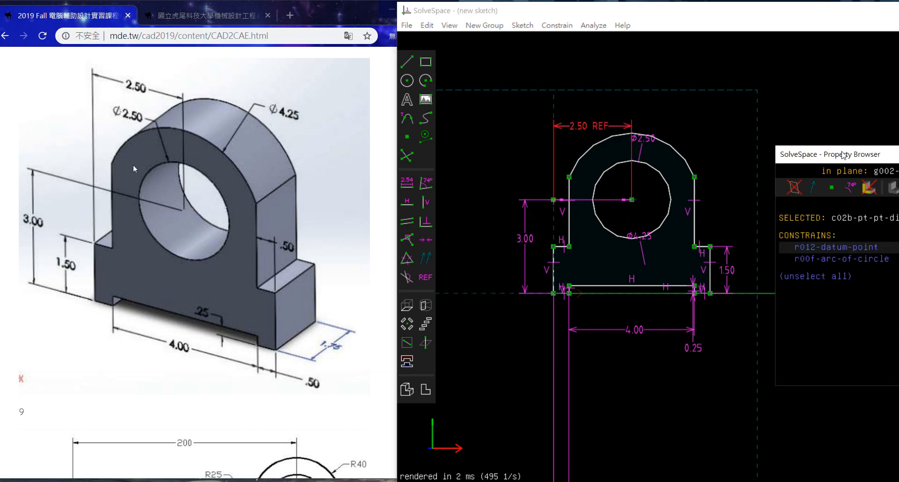
Step: Check the sketch group's constraint list for remaining freedom, and delete the reference dimension between the datum point and hole centre
{"action": "left_click", "coordinate": [758, 100]}
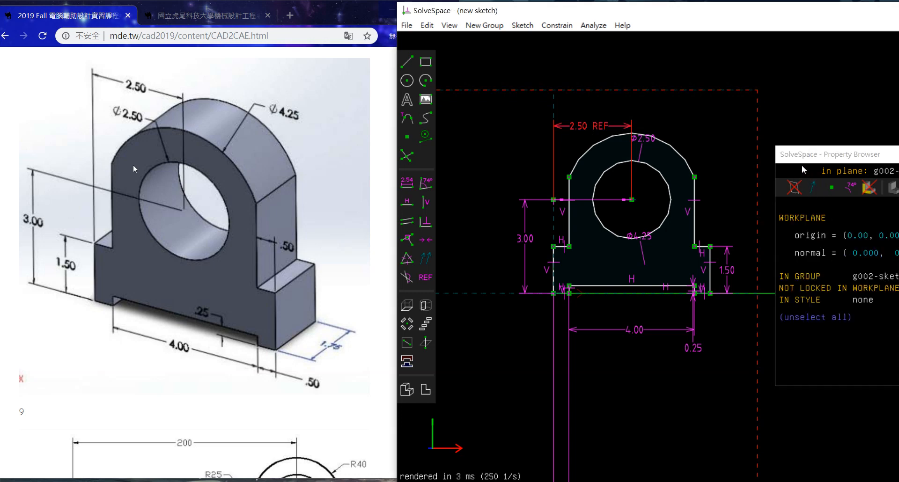
{"action": "key", "text": "Escape"}
{"action": "scroll", "coordinate": [827, 178], "scroll_direction": "down", "scroll_amount": 8}
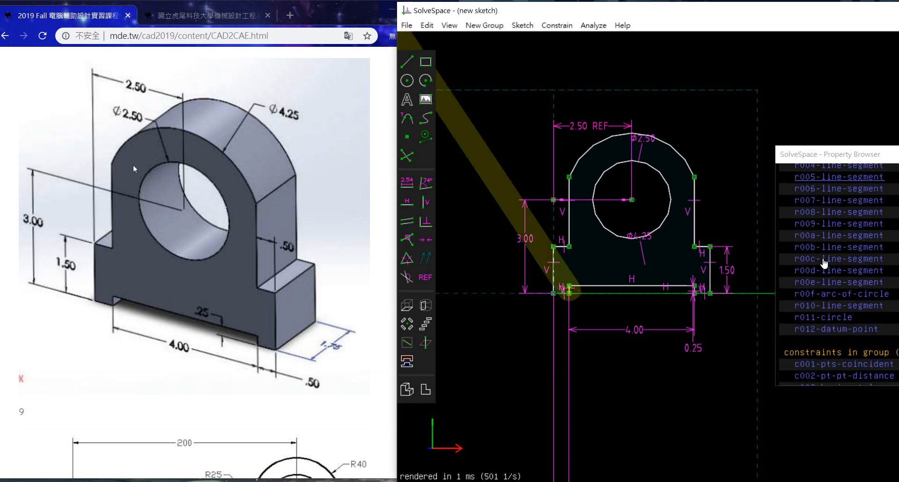
{"action": "left_click_drag", "start_coordinate": [823, 154], "coordinate": [820, 152]}
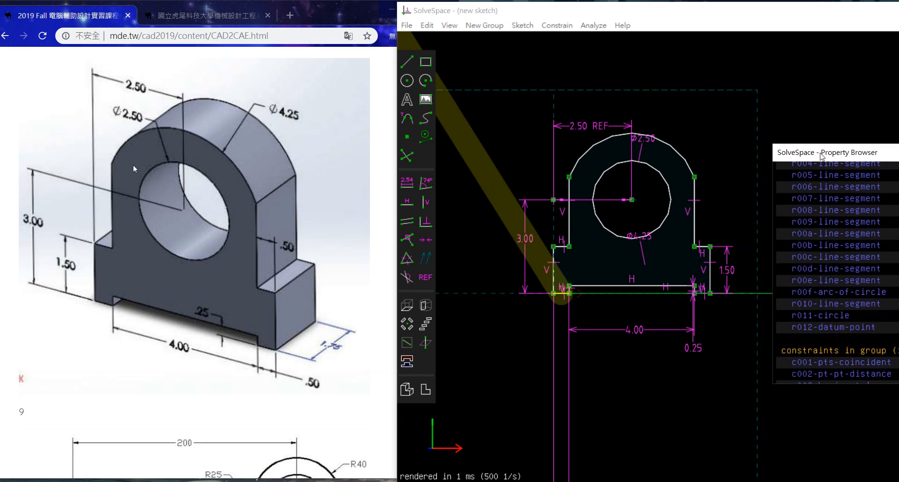
{"action": "left_click", "coordinate": [604, 127]}
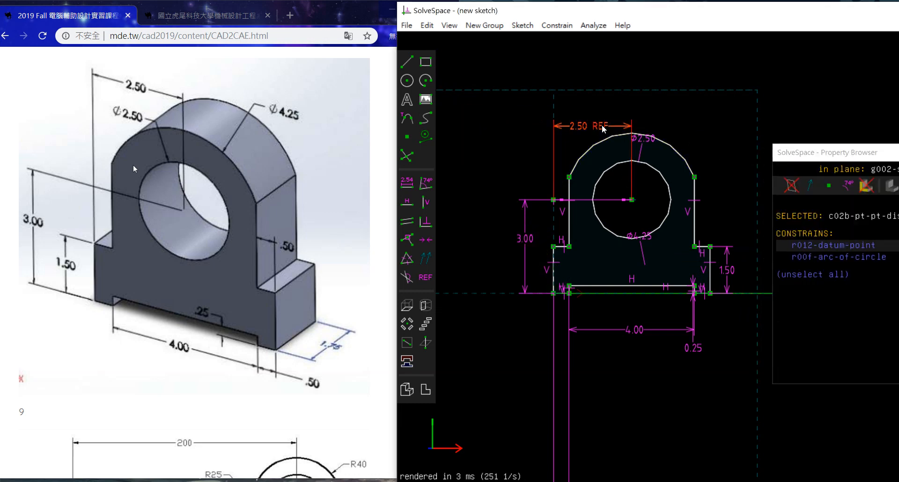
{"action": "key", "text": "Delete"}
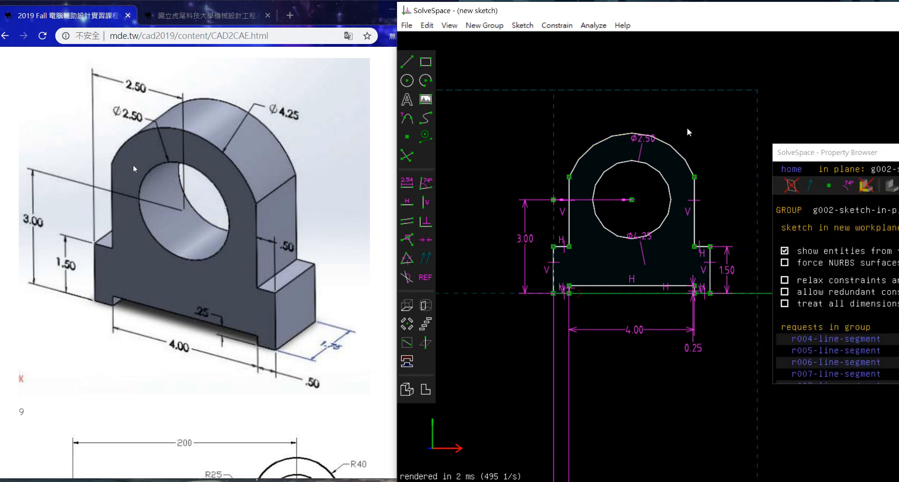
Step: Try to dimension the right shoulder's horizontal edge with the label beside the upright, and delete that reference dimension
{"action": "scroll", "coordinate": [687, 128], "scroll_direction": "down", "scroll_amount": 2}
{"action": "scroll", "coordinate": [712, 260], "scroll_direction": "up", "scroll_amount": 4}
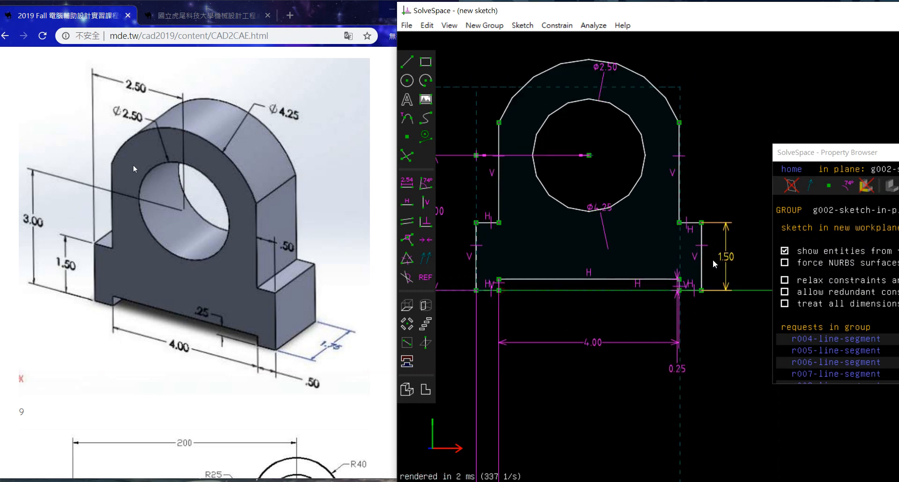
{"action": "left_click", "coordinate": [688, 219]}
{"action": "key", "text": "d"}
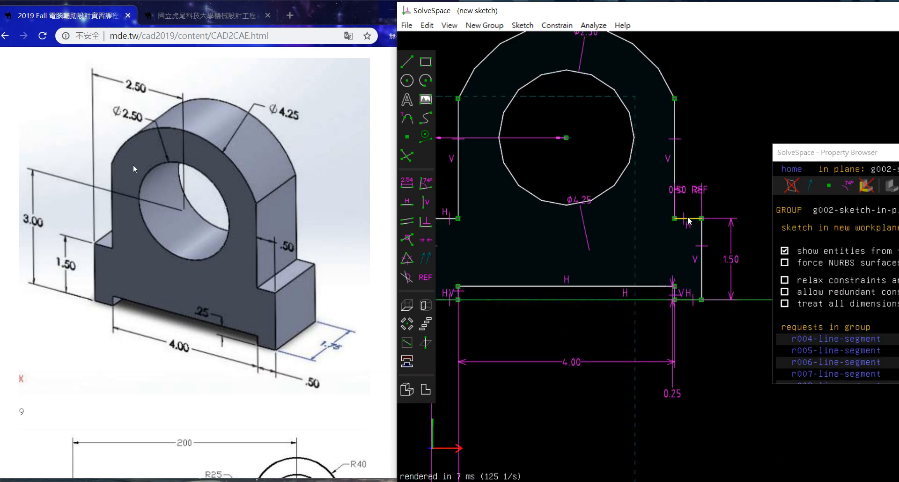
{"action": "left_click_drag", "start_coordinate": [718, 191], "coordinate": [732, 188]}
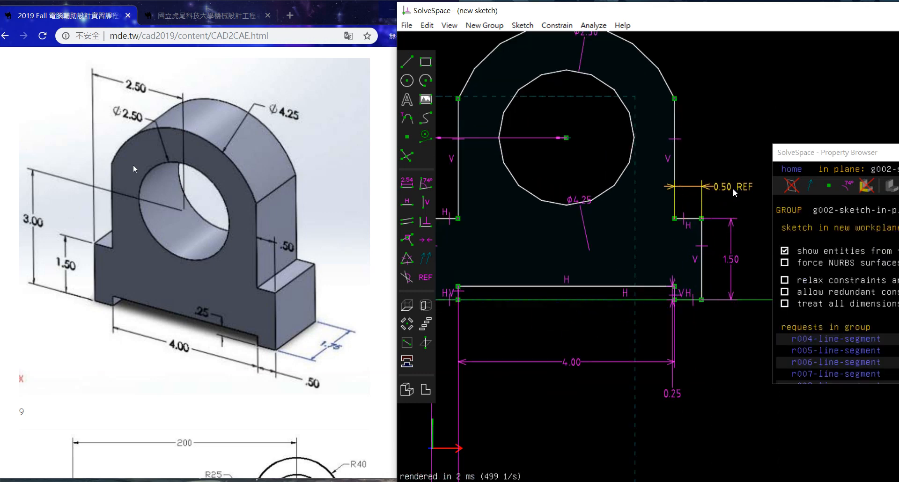
{"action": "left_click", "coordinate": [730, 187]}
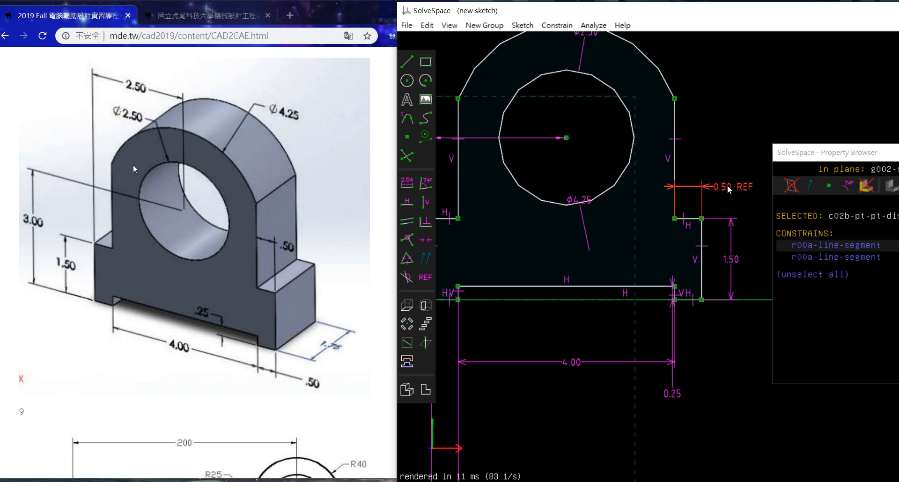
{"action": "key", "text": "Delete"}
Step: Inspect the arch's right endpoint and the lower-right base geometry for anything left unconstrained
{"action": "left_click", "coordinate": [674, 98]}
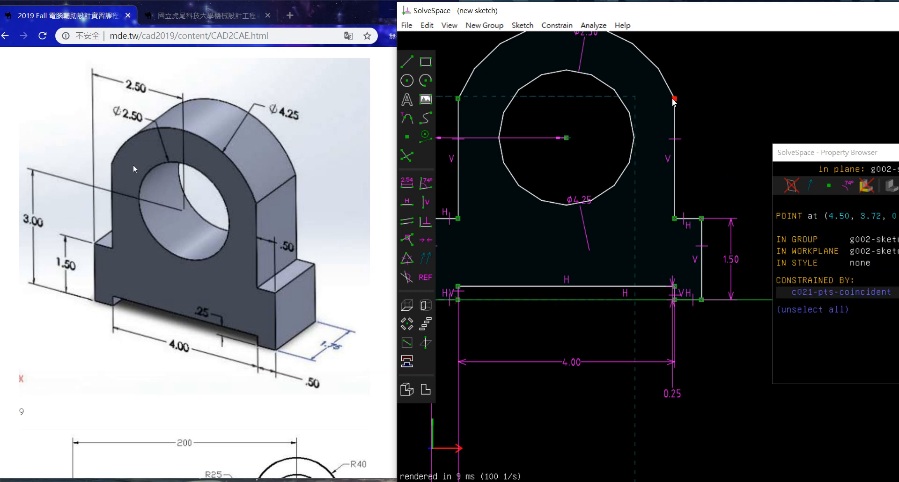
{"action": "left_click", "coordinate": [682, 167]}
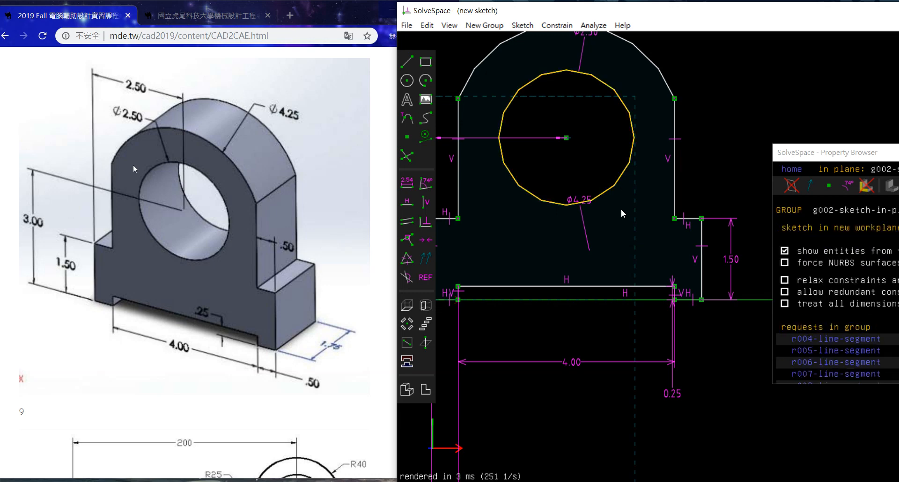
{"action": "scroll", "coordinate": [615, 285], "scroll_direction": "up", "scroll_amount": 1}
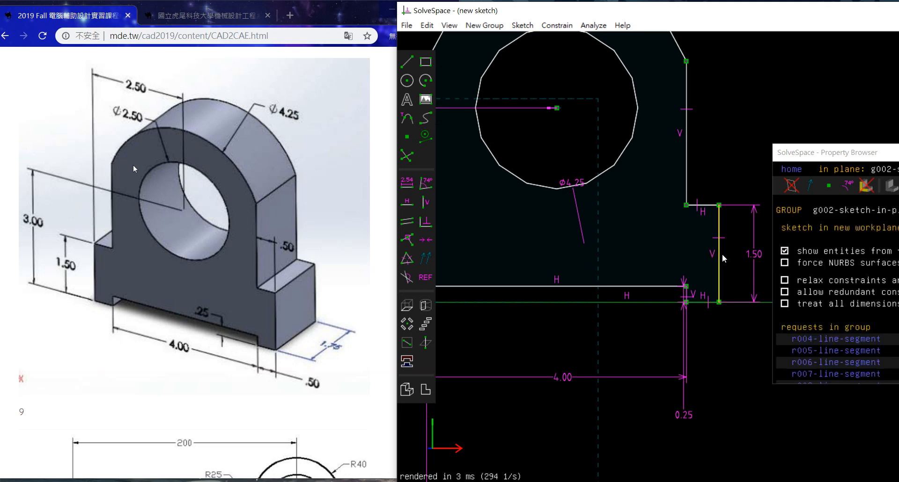
{"action": "scroll", "coordinate": [689, 350], "scroll_direction": "down", "scroll_amount": 4}
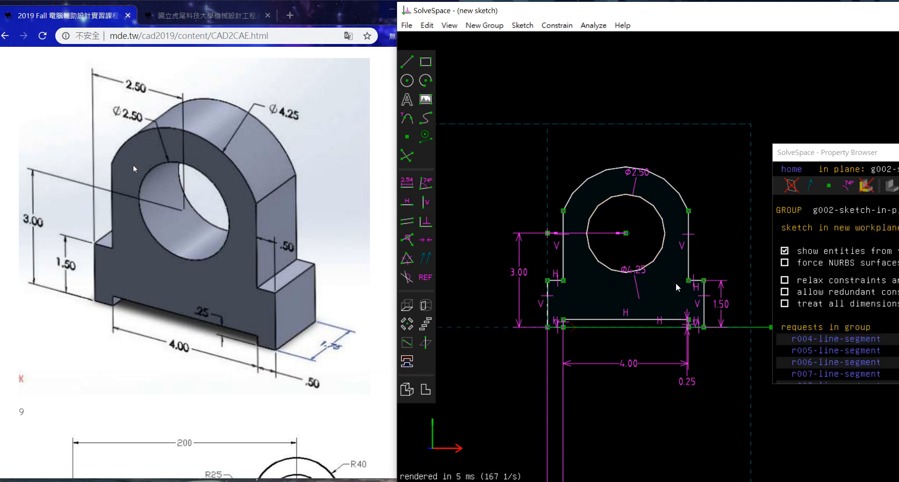
Step: Dimension the length of the long horizontal construction line along the base, and check the group's remaining degrees of freedom
{"action": "left_click", "coordinate": [745, 328]}
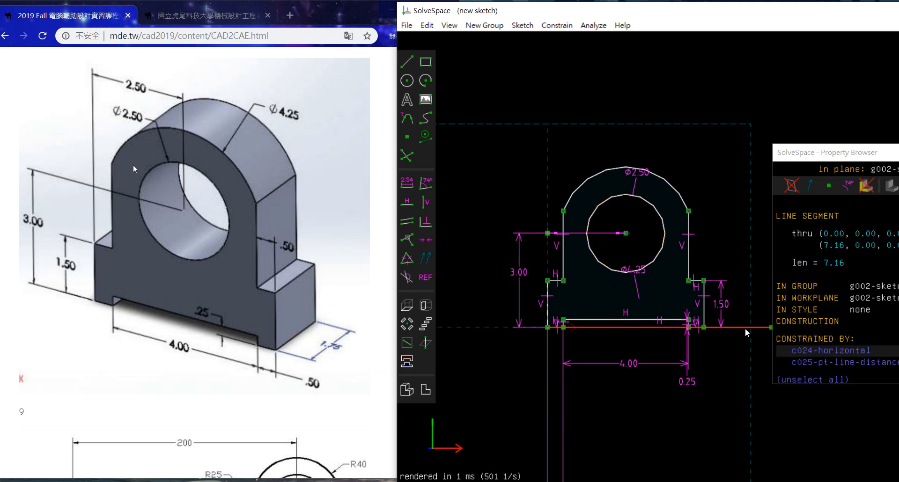
{"action": "key", "text": "d"}
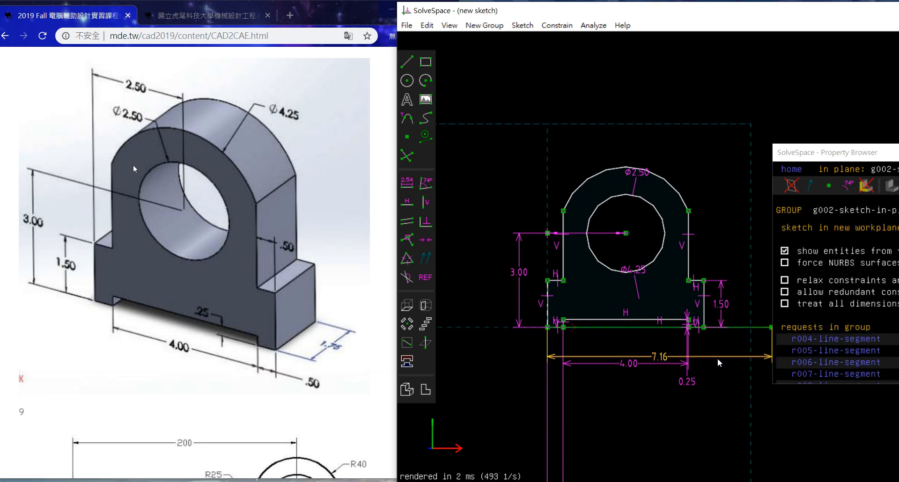
{"action": "scroll", "coordinate": [879, 292], "scroll_direction": "down", "scroll_amount": 1}
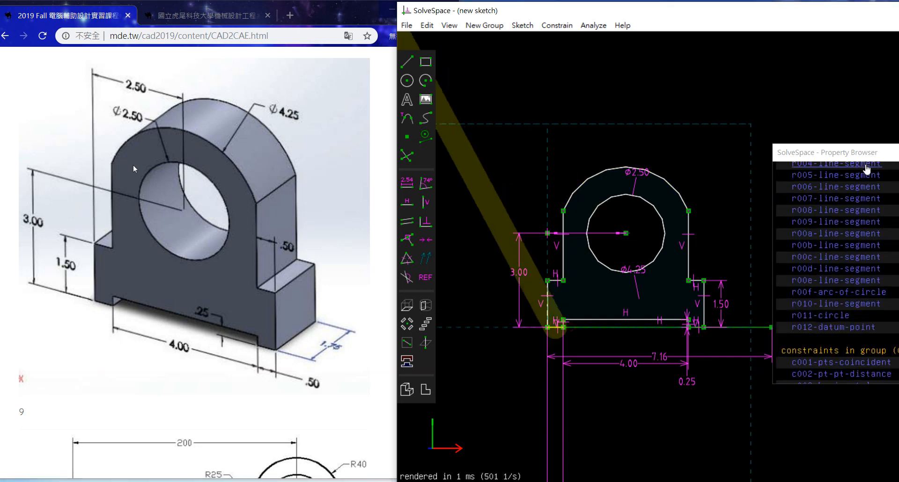
{"action": "left_click_drag", "start_coordinate": [872, 151], "coordinate": [894, 156]}
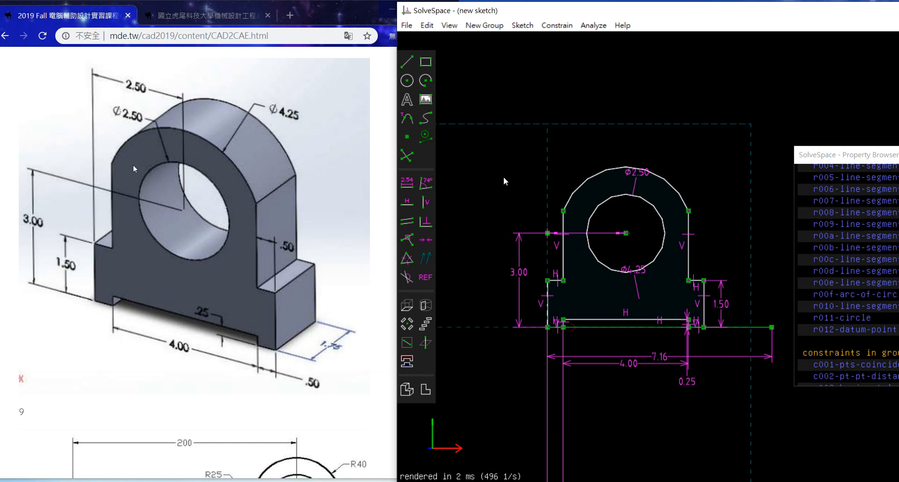
Step: Extrude the profile one-sided as a union, dimension the depth along its lower-right edge, and set it to 1.75
{"action": "left_click", "coordinate": [413, 305]}
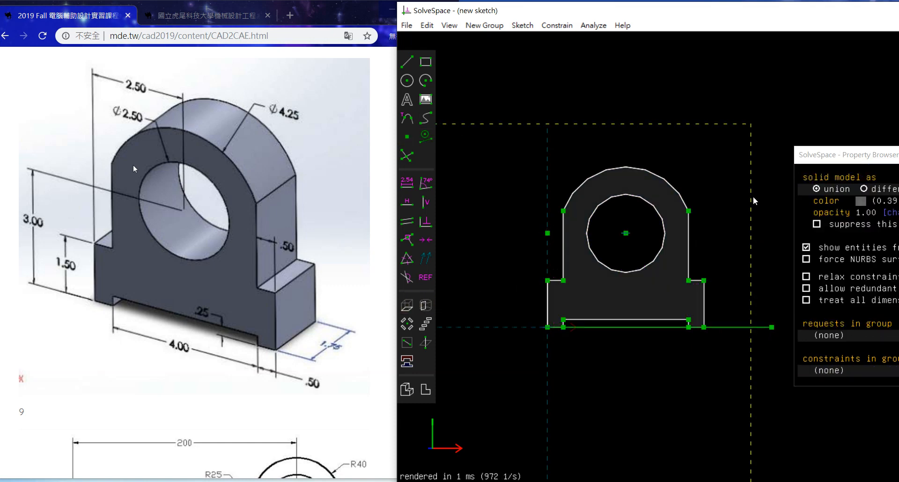
{"action": "middle_click_drag", "start_coordinate": [756, 201], "coordinate": [695, 304]}
{"action": "left_click", "coordinate": [684, 335]}
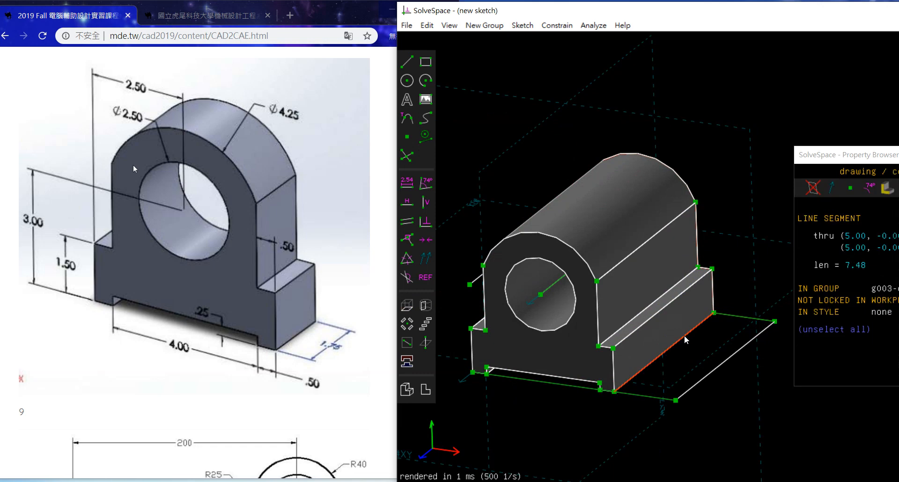
{"action": "key", "text": "d"}
{"action": "double_click", "coordinate": [684, 376]}
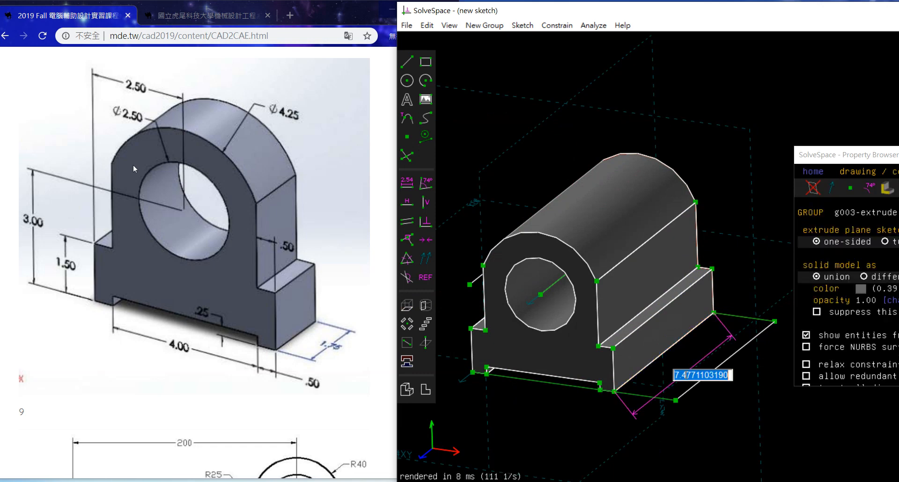
{"action": "type", "text": "1.75"}
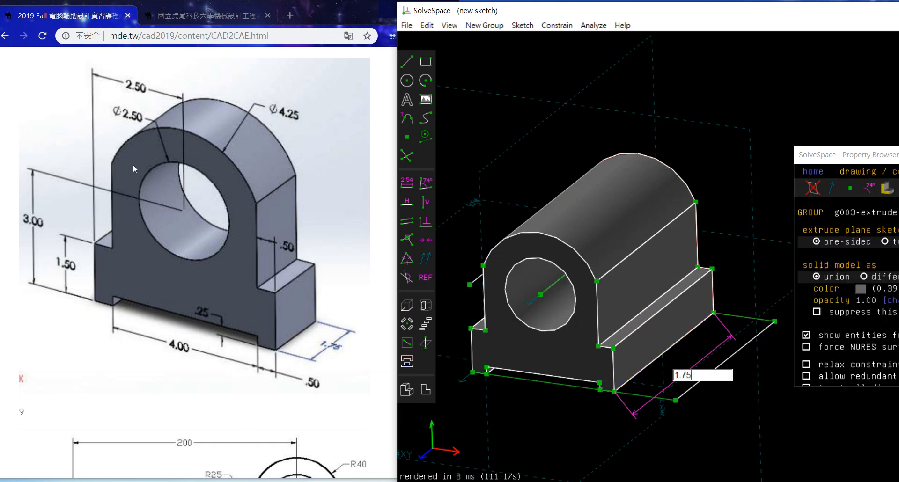
{"action": "key", "text": "Return"}
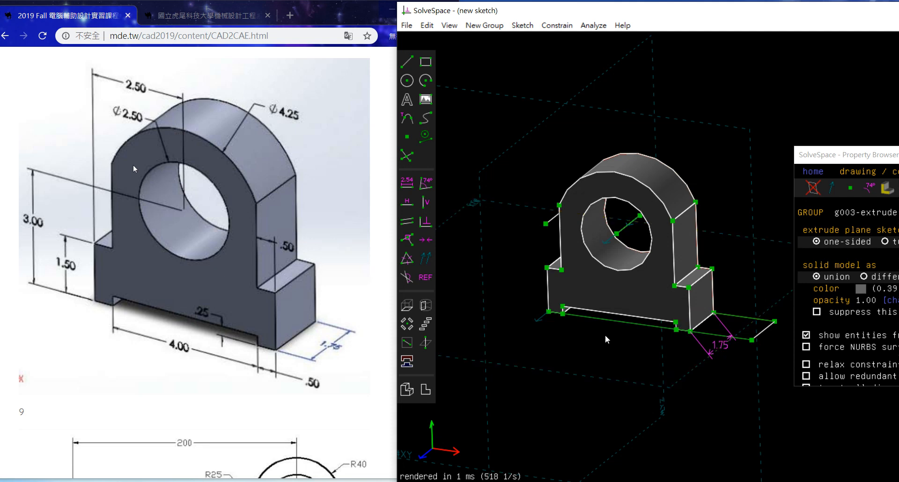
{"action": "mouse_move", "coordinate": [605, 335]}
{"action": "middle_mouse_down"}
{"action": "mouse_move", "coordinate": [597, 311]}
{"action": "mouse_move", "coordinate": [622, 327]}
{"action": "mouse_move", "coordinate": [614, 333]}
{"action": "middle_mouse_up"}
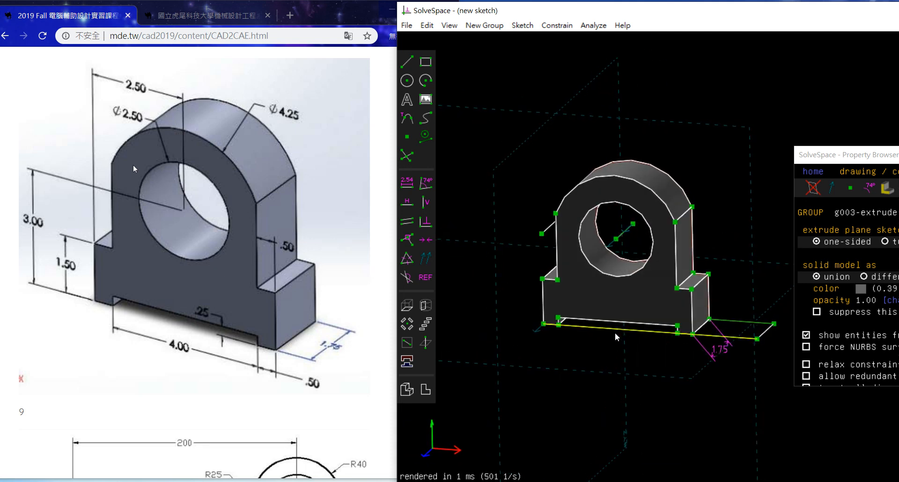